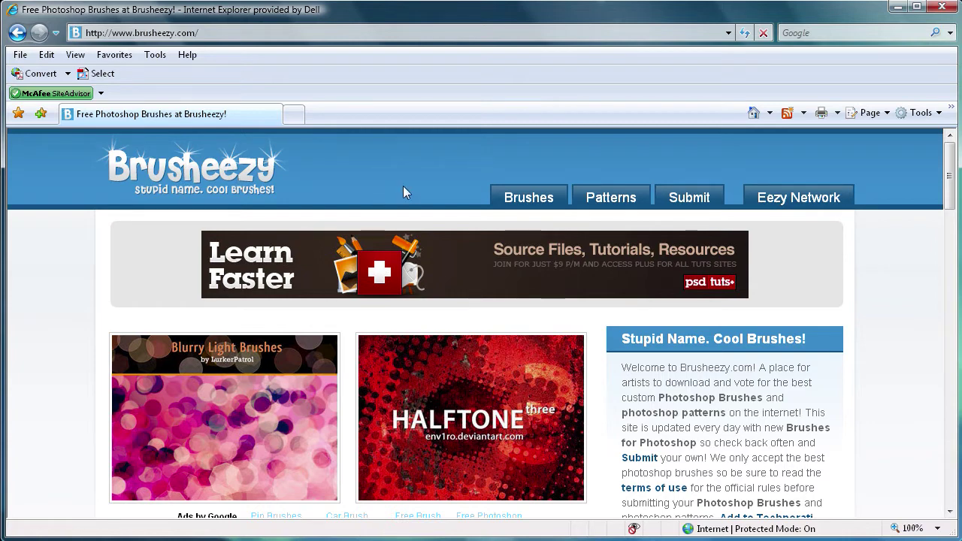
Search Brusheezy for 'abstract' and open the Abstract Brushset III result
drag(950, 165, 950, 386)
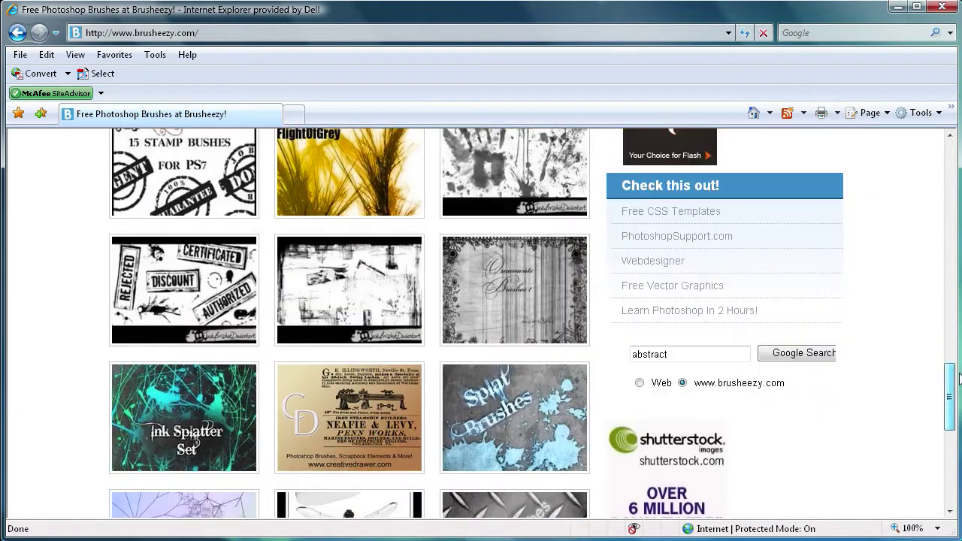
click(689, 358)
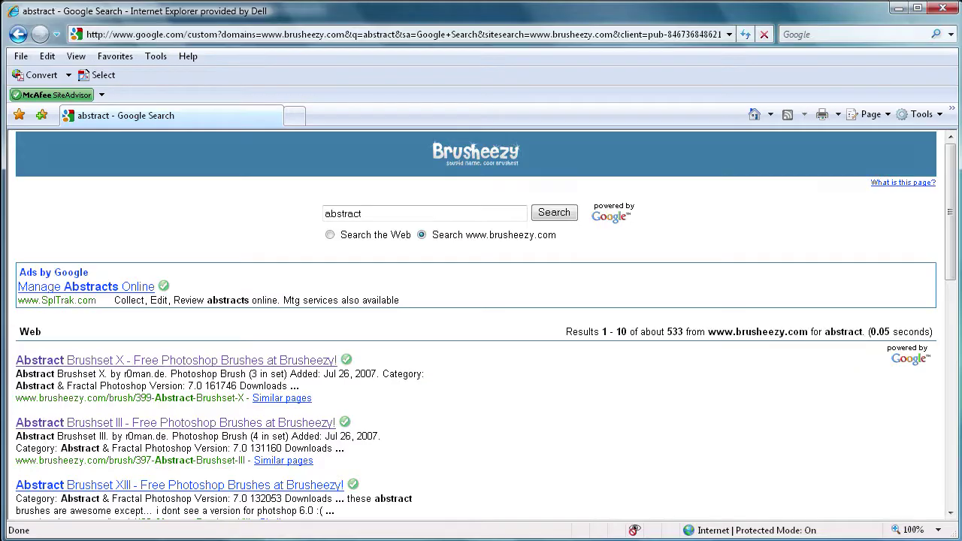
scroll(176, 417, down, 1)
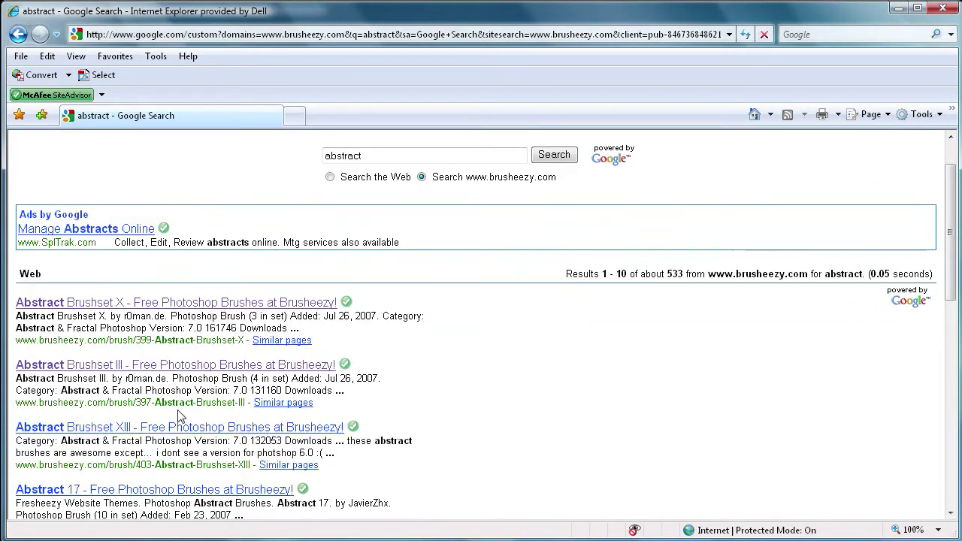
click(68, 365)
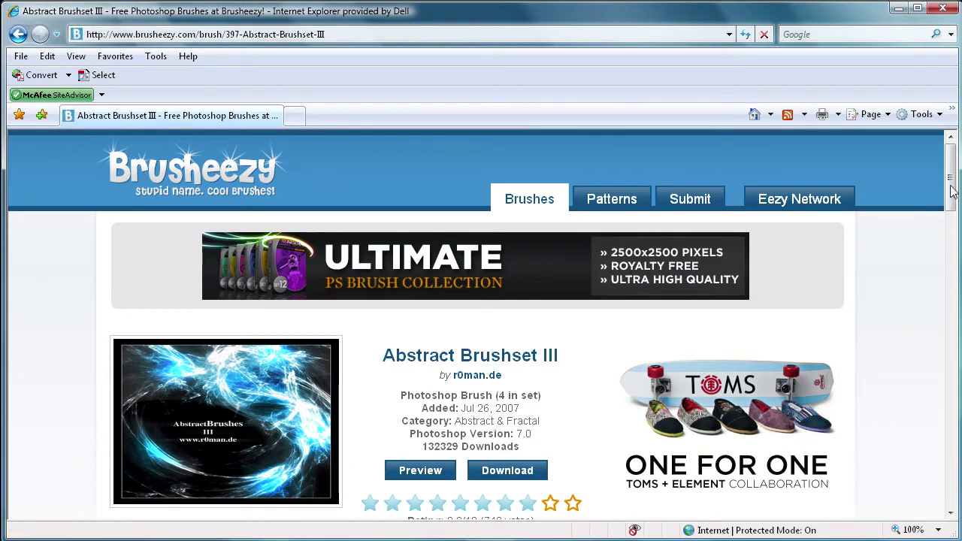
Preview the set's four brushes (580, 900, 800, 700), then close the preview
mouse_move(950, 197)
mouse_down()
mouse_move(951, 303)
mouse_move(951, 206)
mouse_move(900, 208)
mouse_up()
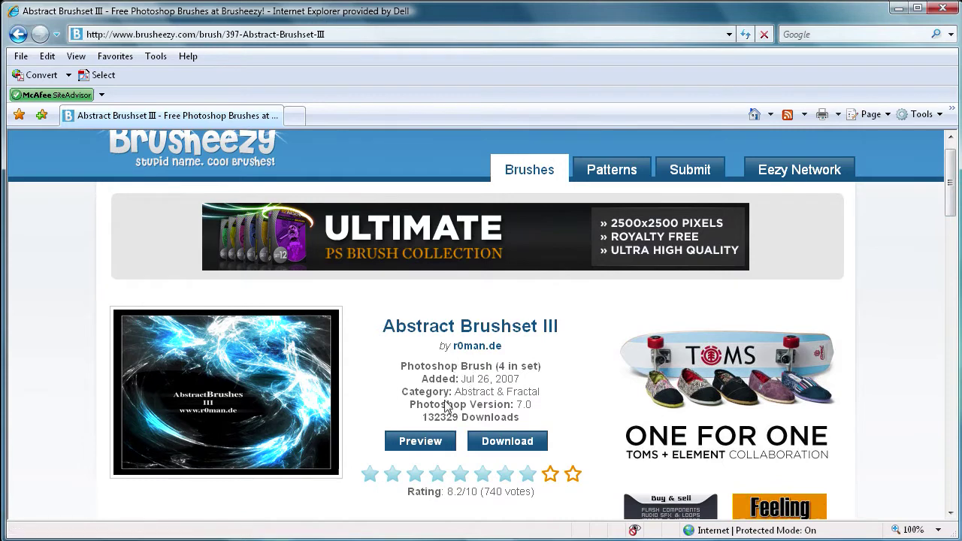
drag(423, 418, 456, 419)
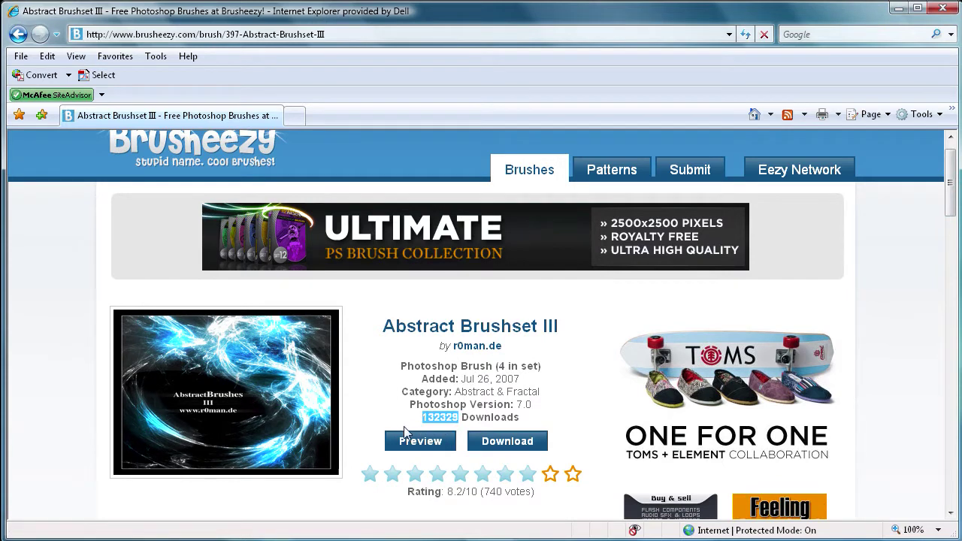
click(382, 402)
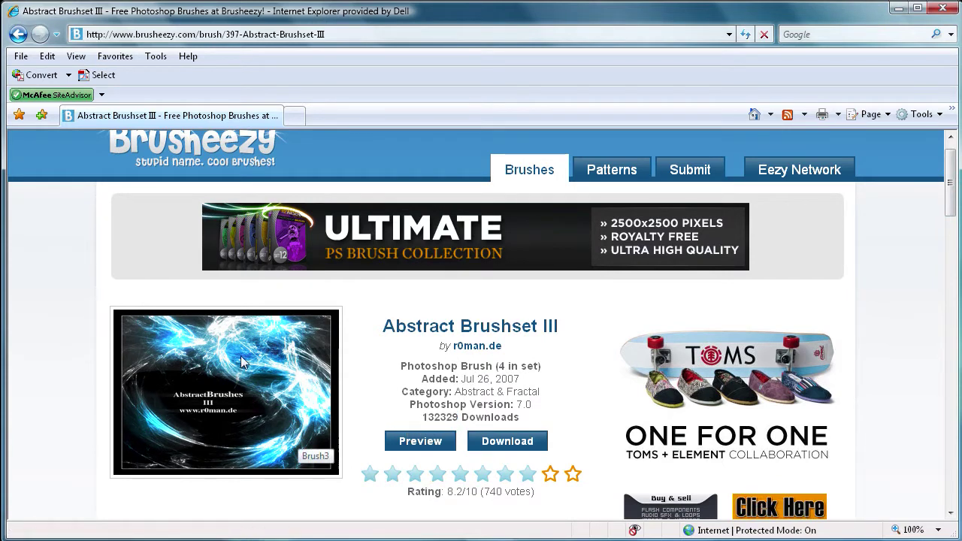
click(411, 443)
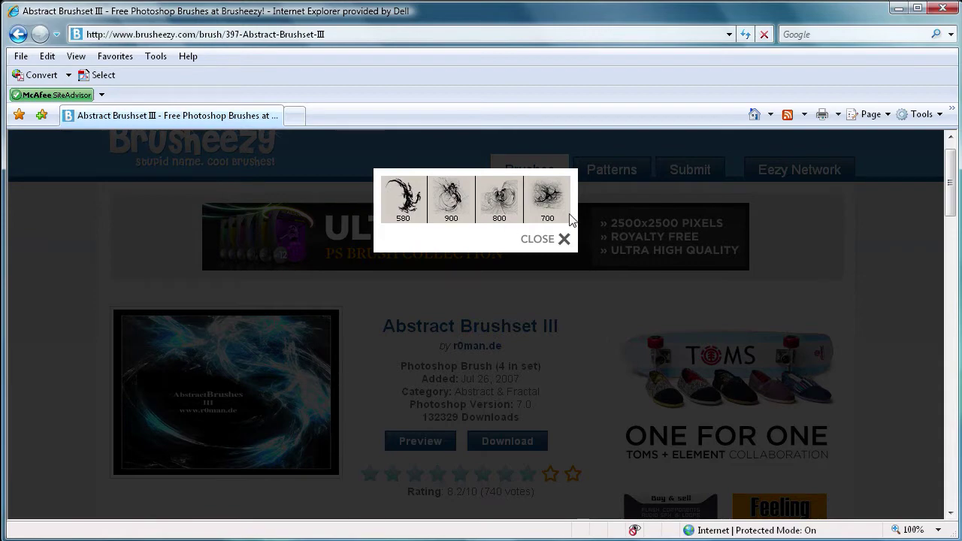
click(564, 239)
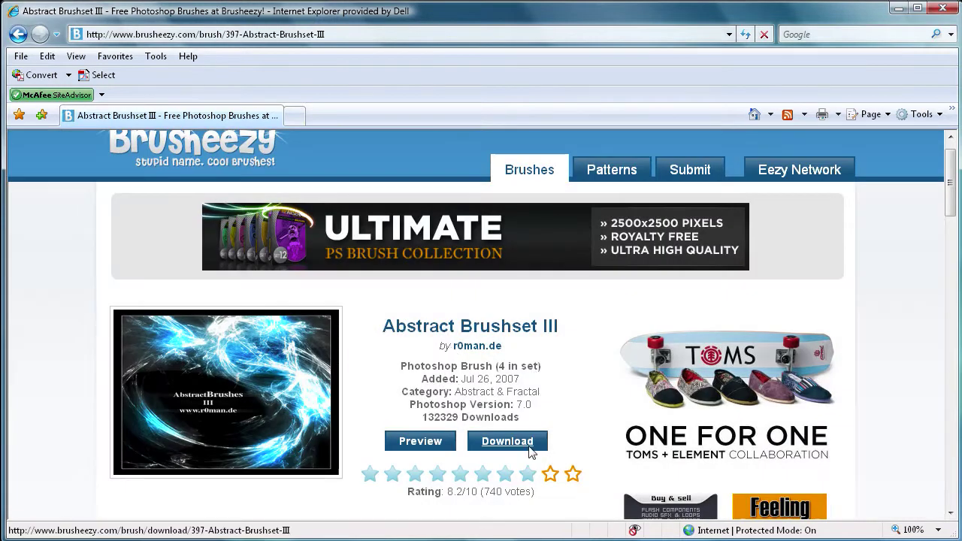
Download the Abstract Brushset III zip and save it to the Desktop as 'abstract'
click(529, 448)
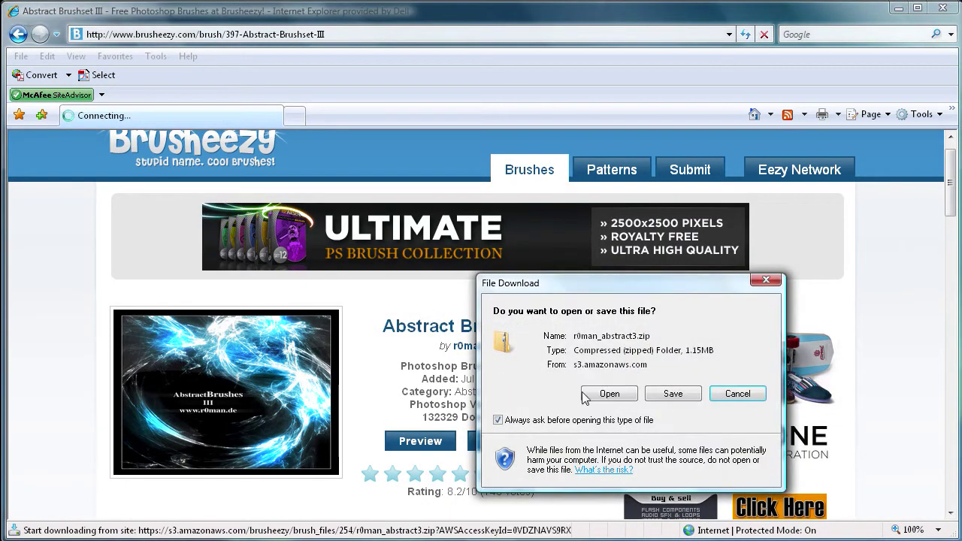
click(672, 393)
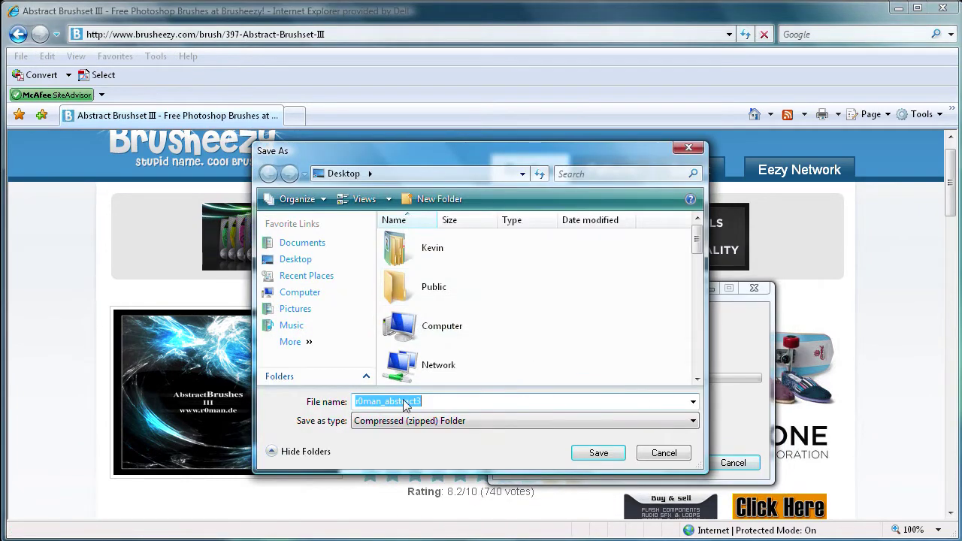
click(421, 401)
drag(421, 402, 353, 403)
text(ab)
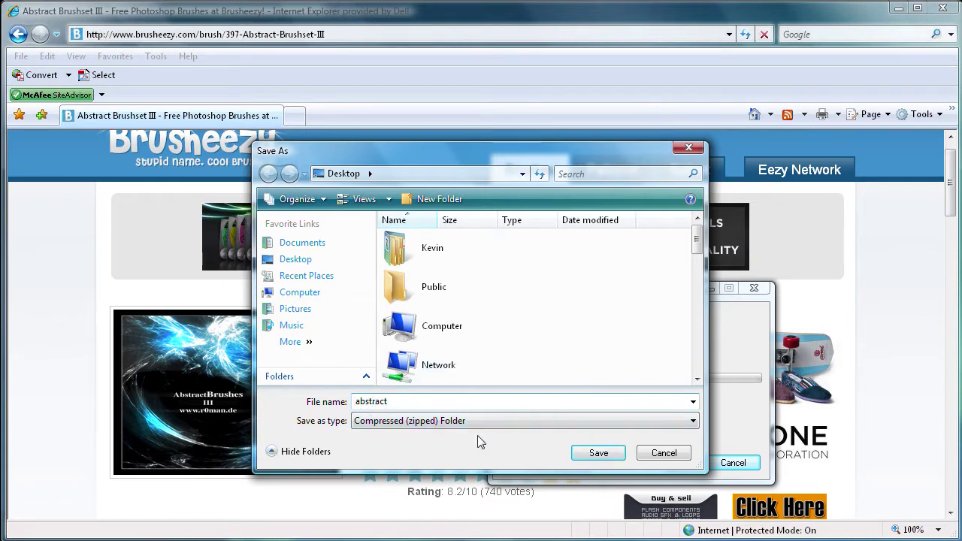
click(598, 452)
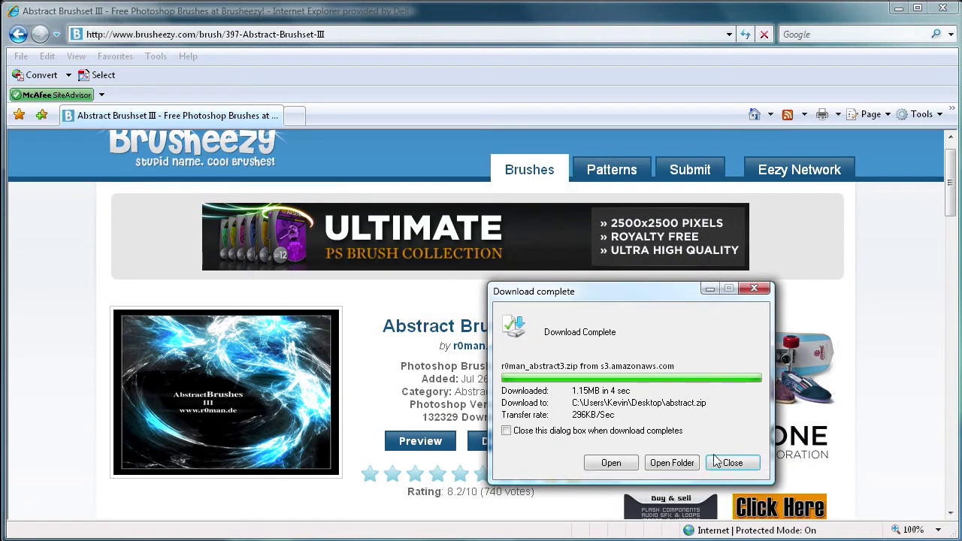
click(723, 462)
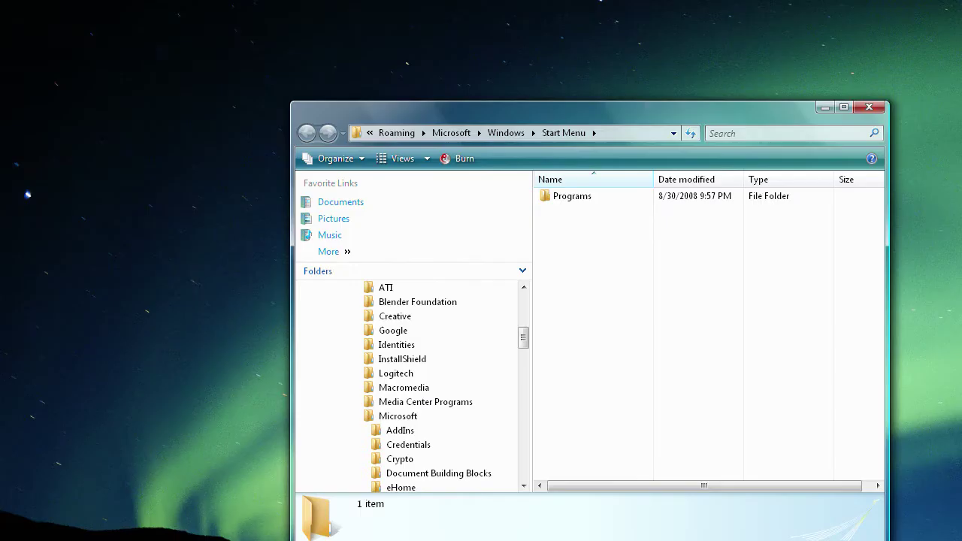
Reposition the Explorer window and display the Desktop folder with the abstract zip
drag(541, 112, 392, 49)
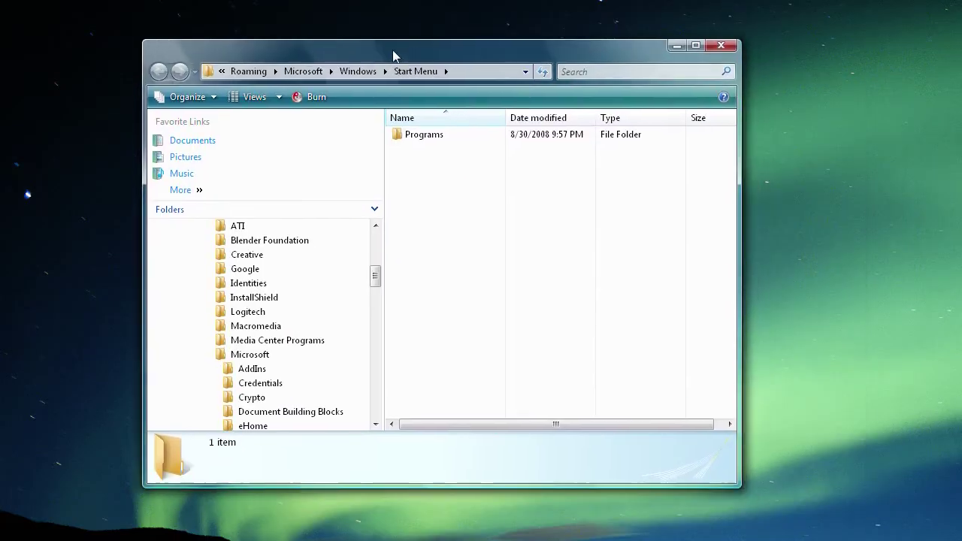
drag(374, 274, 374, 239)
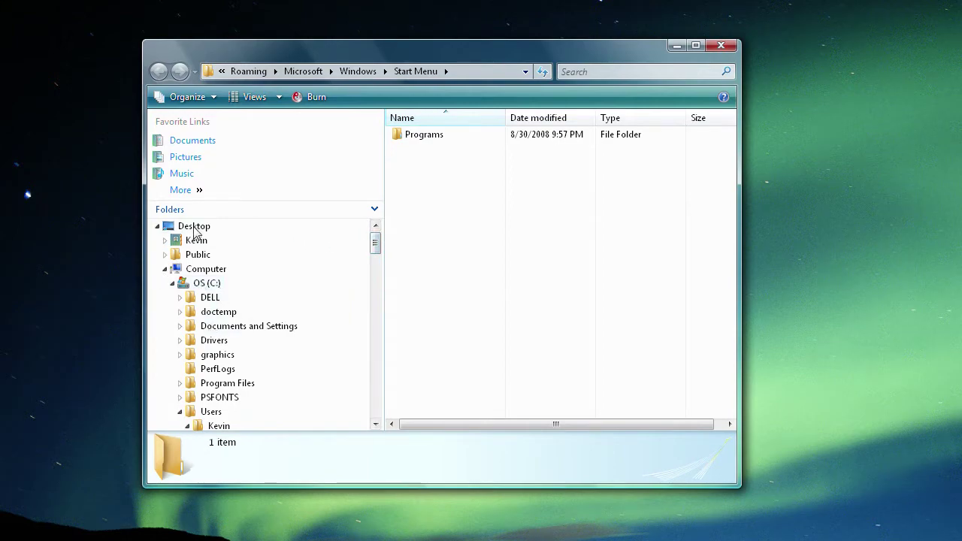
click(194, 228)
mouse_move(733, 219)
mouse_down()
mouse_move(751, 299)
mouse_move(749, 287)
mouse_move(756, 409)
mouse_move(743, 143)
mouse_up()
Search the Desktop for 'abstract' and open the abstract zip folder
click(589, 73)
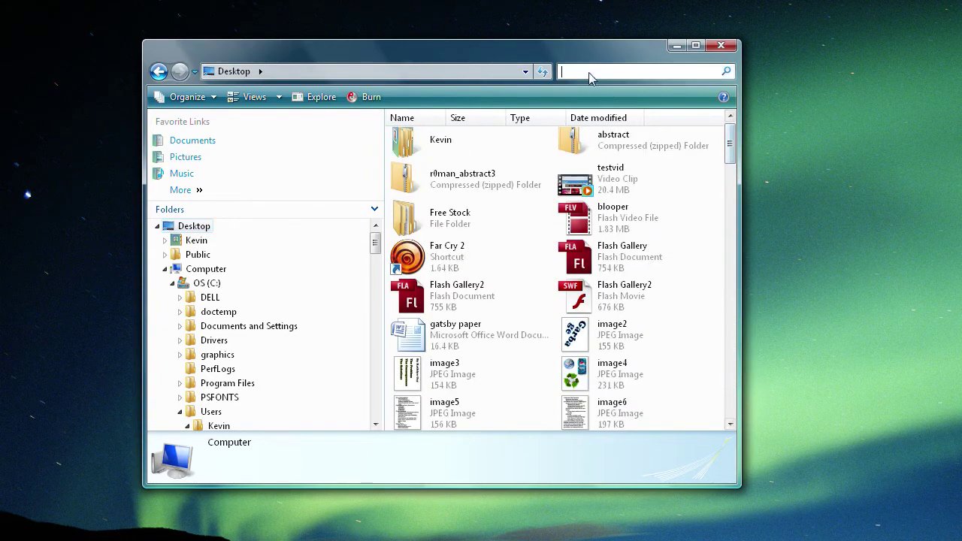
text(a)
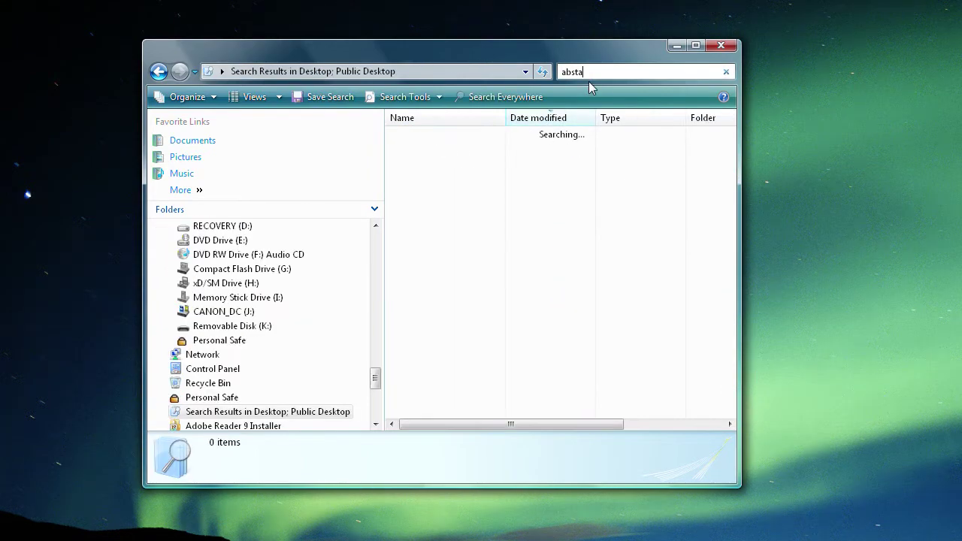
key(BackSpace)
text(ract)
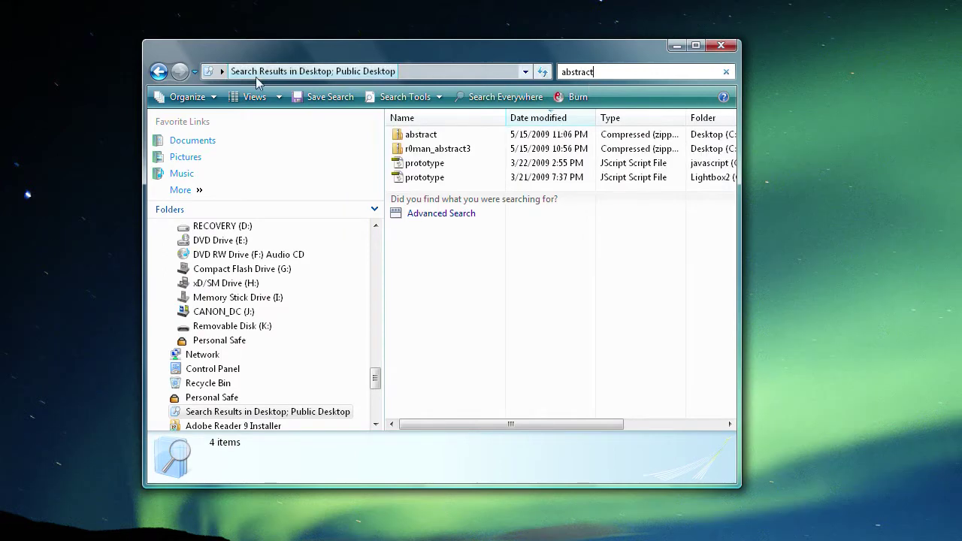
double_click(428, 139)
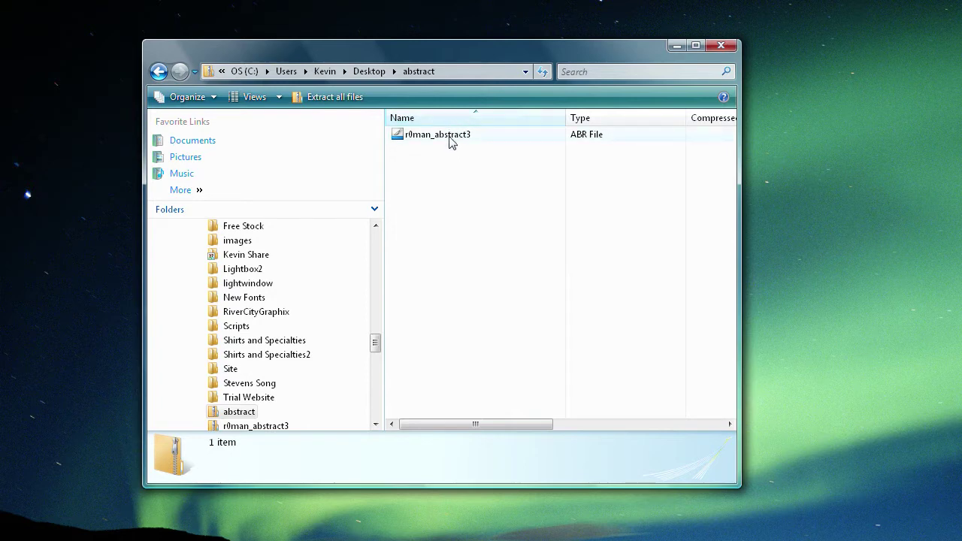
key(BackSpace)
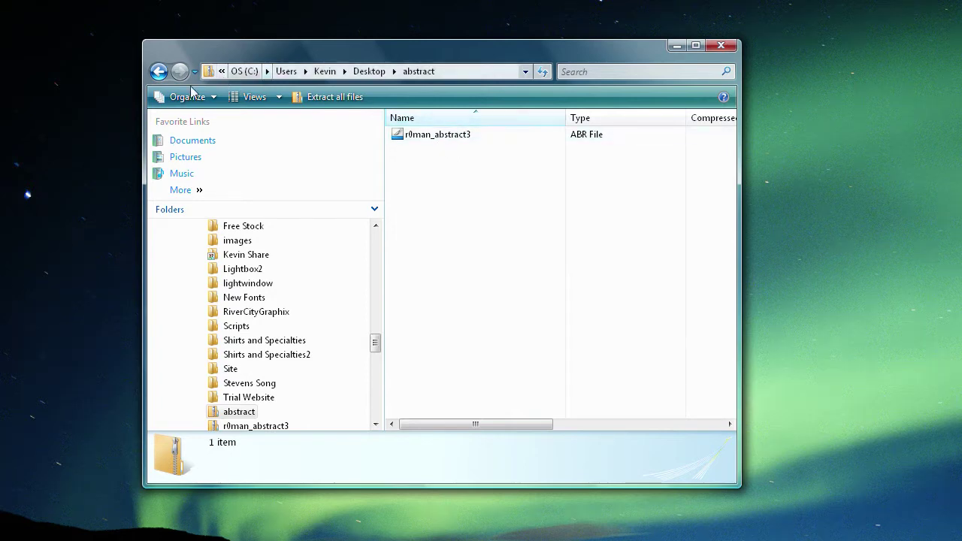
double_click(422, 136)
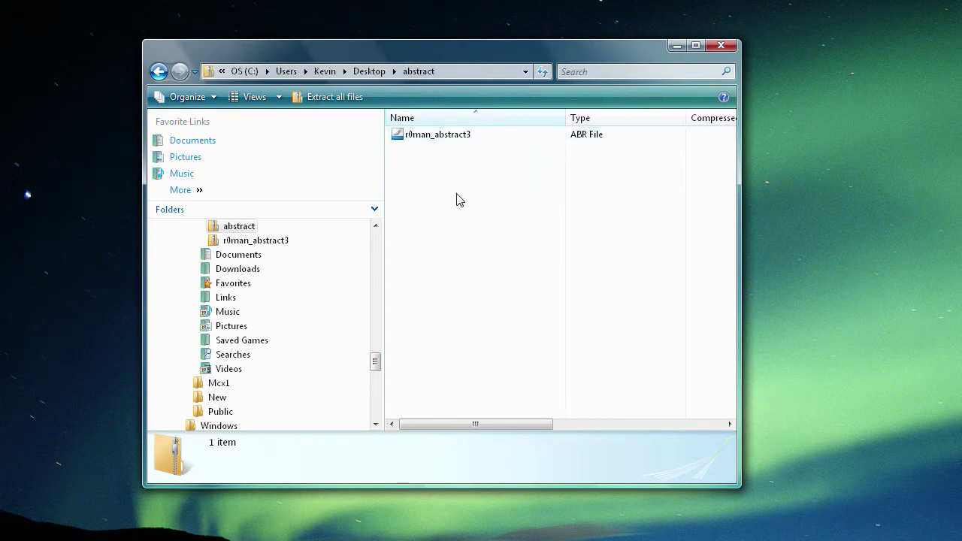
double_click(439, 139)
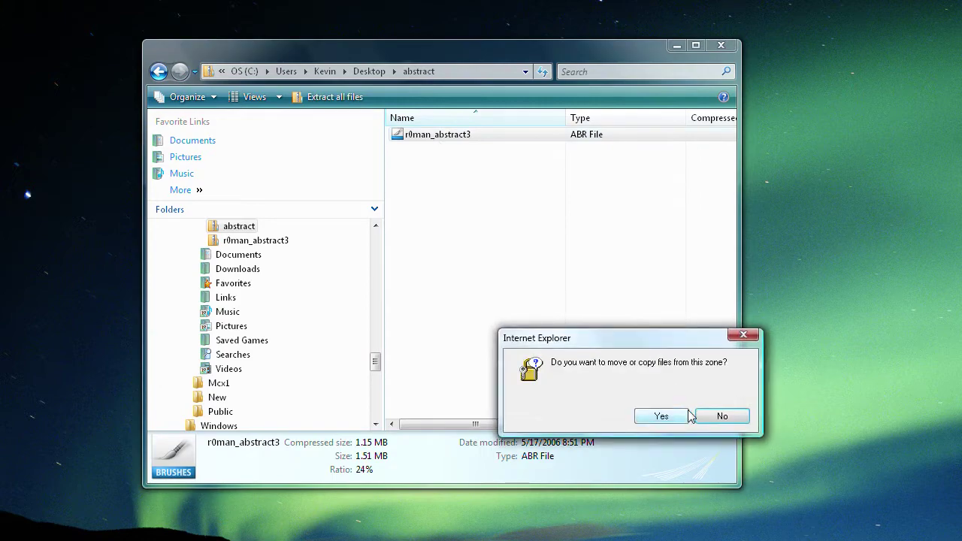
Copy the r0man_abstract3 brush file from the zip
click(746, 334)
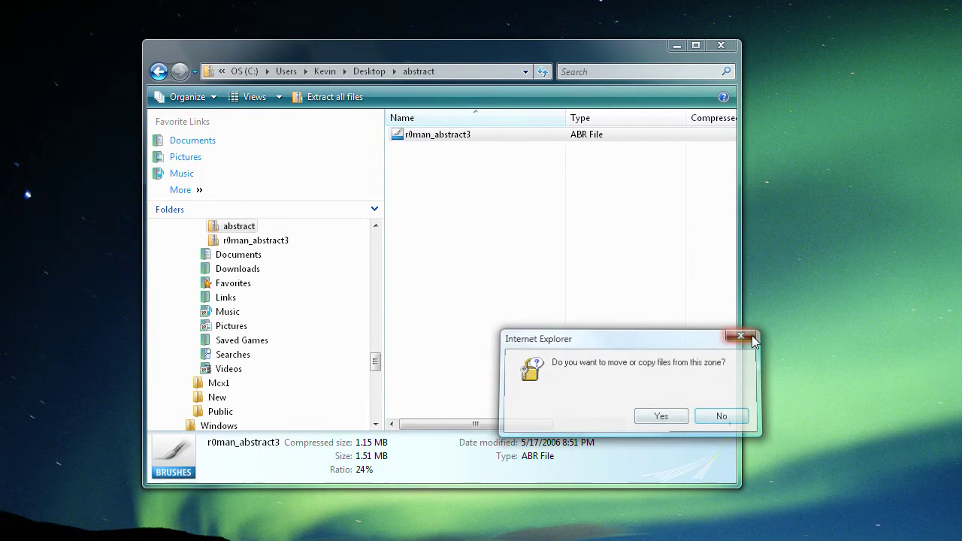
right_click(456, 139)
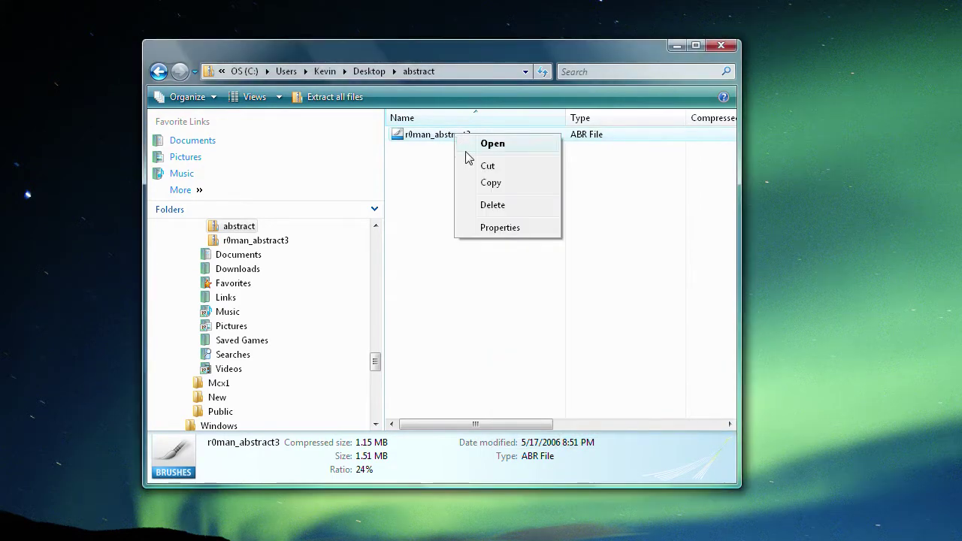
click(490, 182)
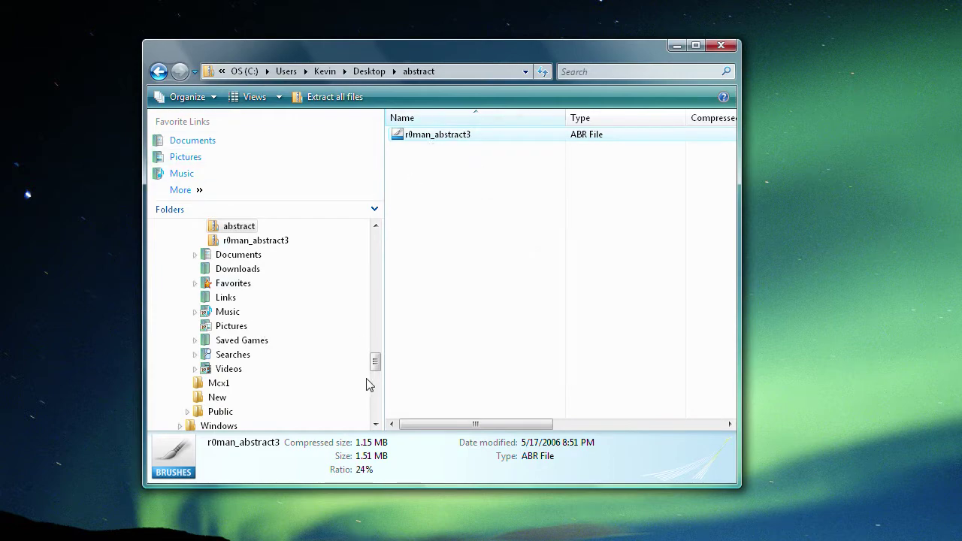
drag(374, 362, 374, 240)
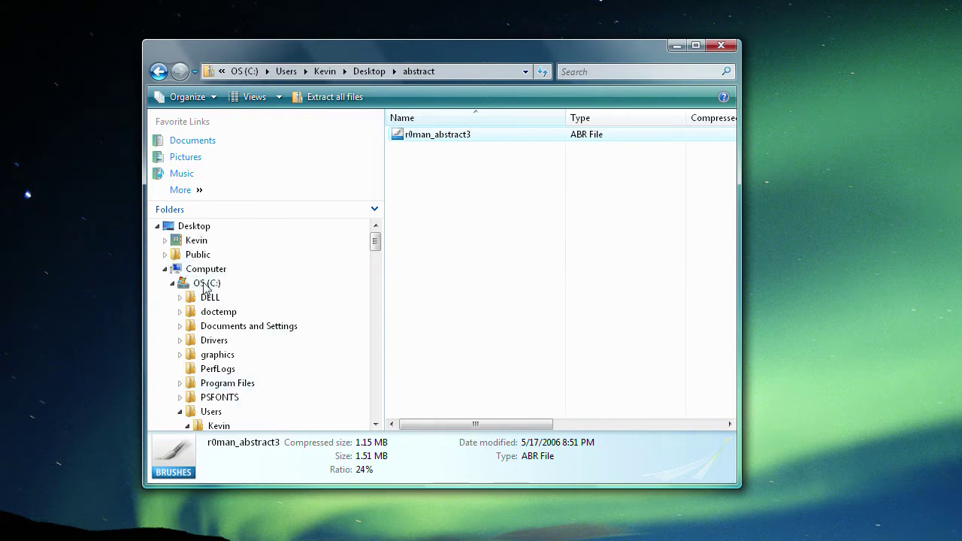
Navigate from Program Files into the Adobe Photoshop CS3 folder
click(226, 383)
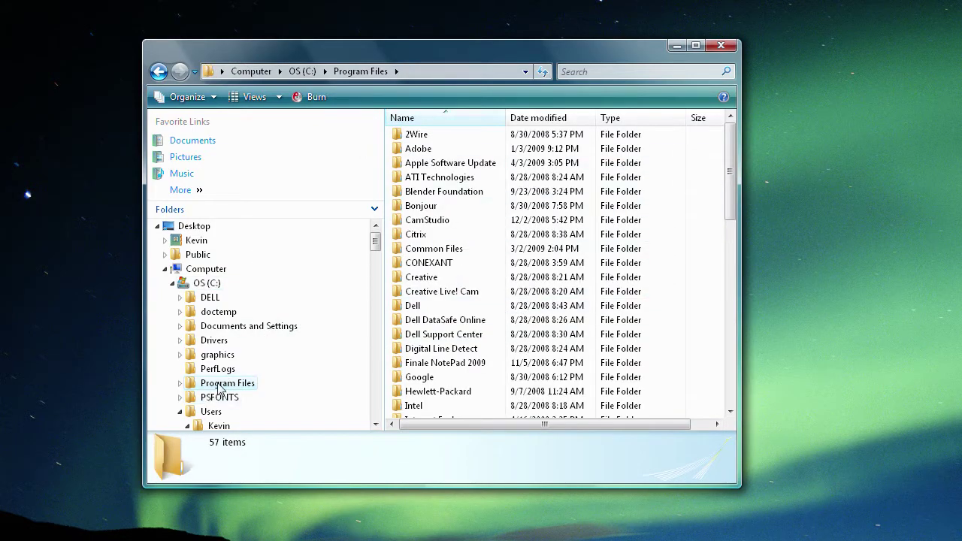
drag(730, 190, 695, 150)
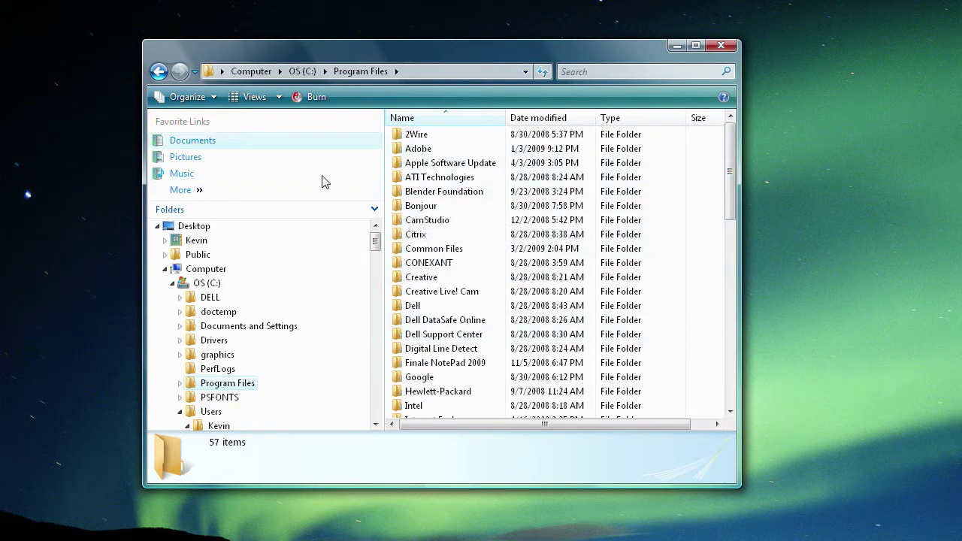
double_click(414, 152)
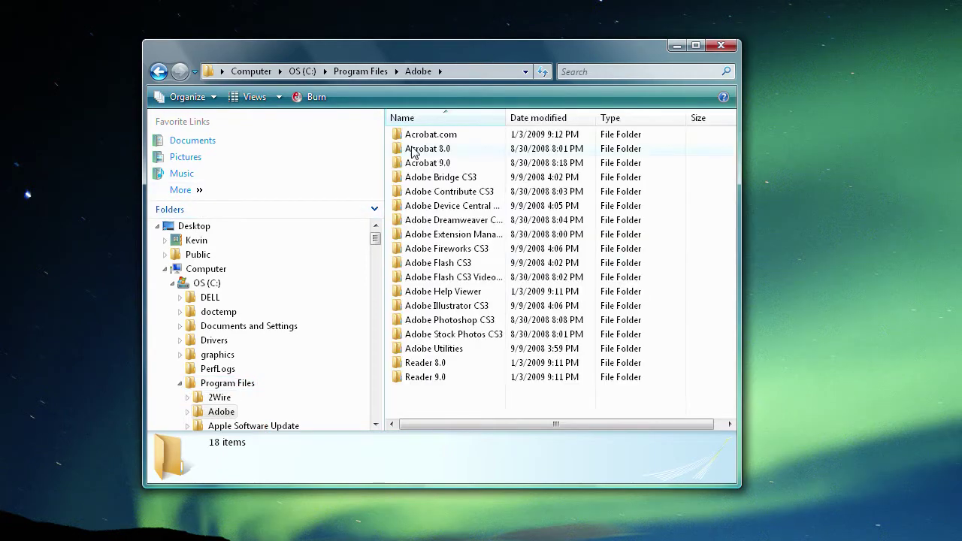
double_click(454, 323)
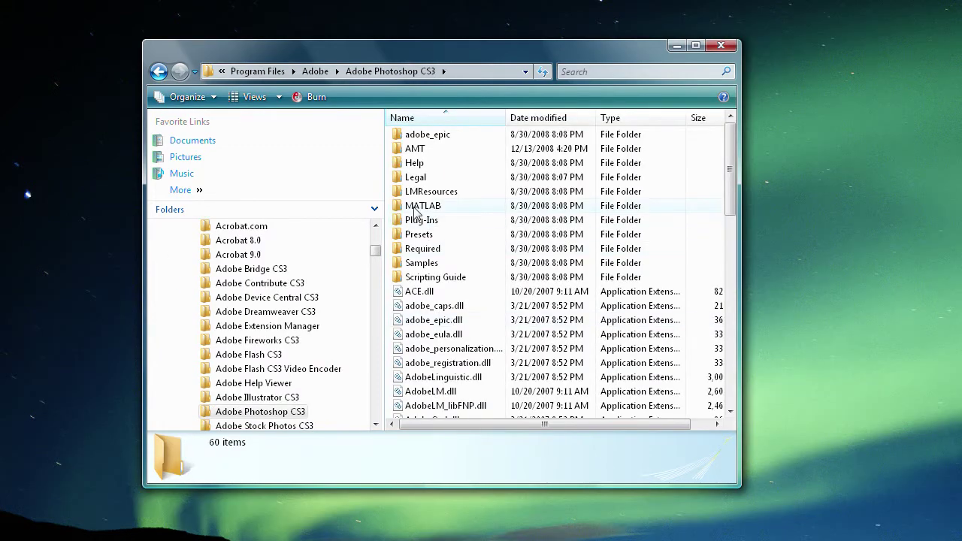
Open its Presets folder and then the Brushes subfolder
drag(728, 159, 743, 136)
double_click(404, 238)
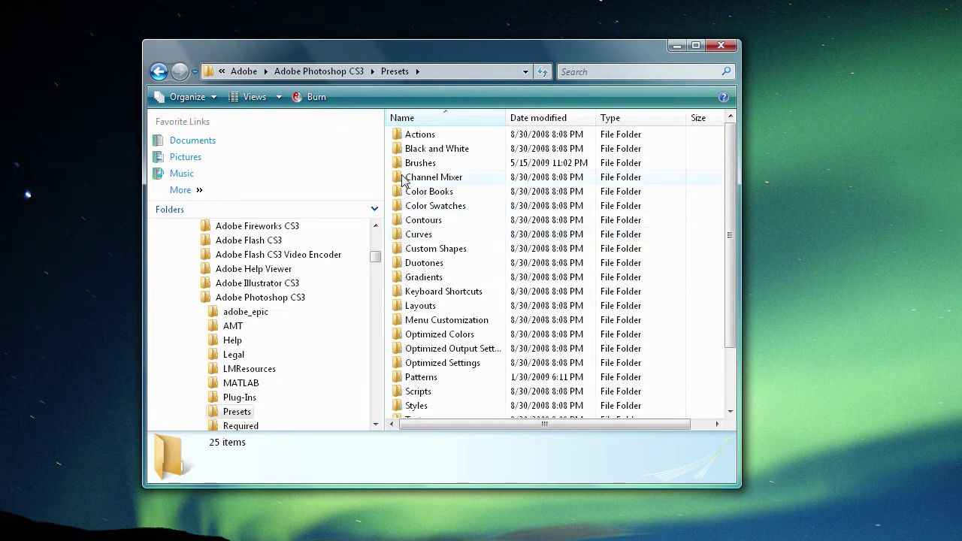
drag(727, 172, 727, 236)
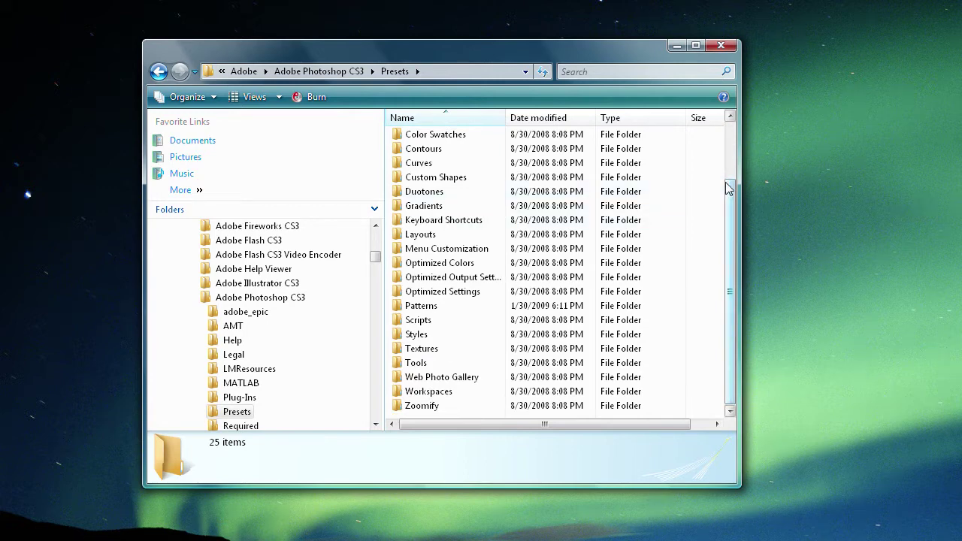
drag(729, 201, 733, 144)
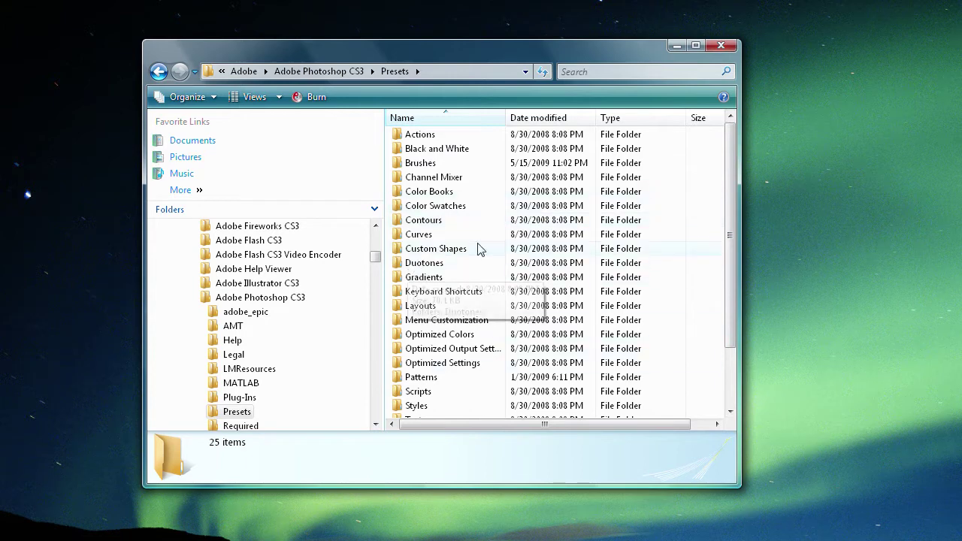
drag(726, 219, 706, 297)
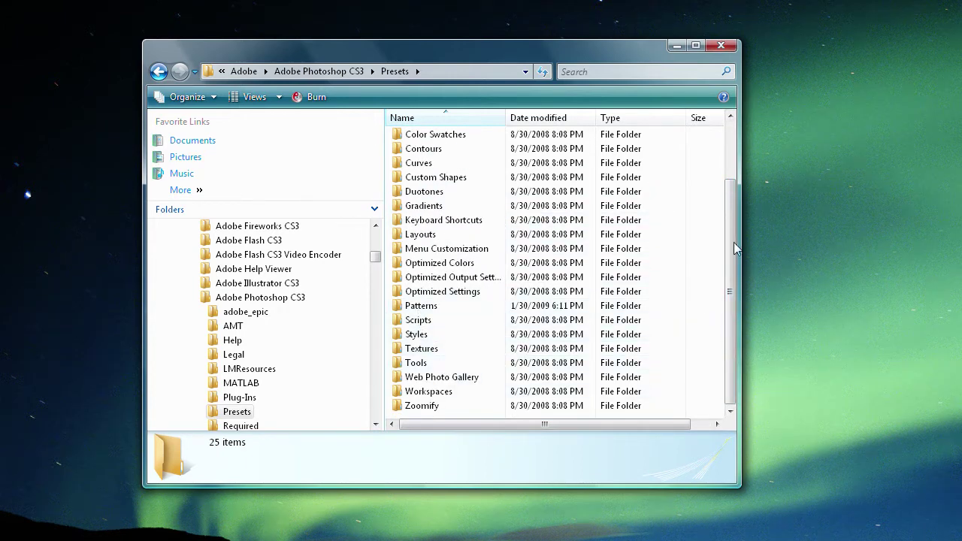
drag(732, 275, 724, 193)
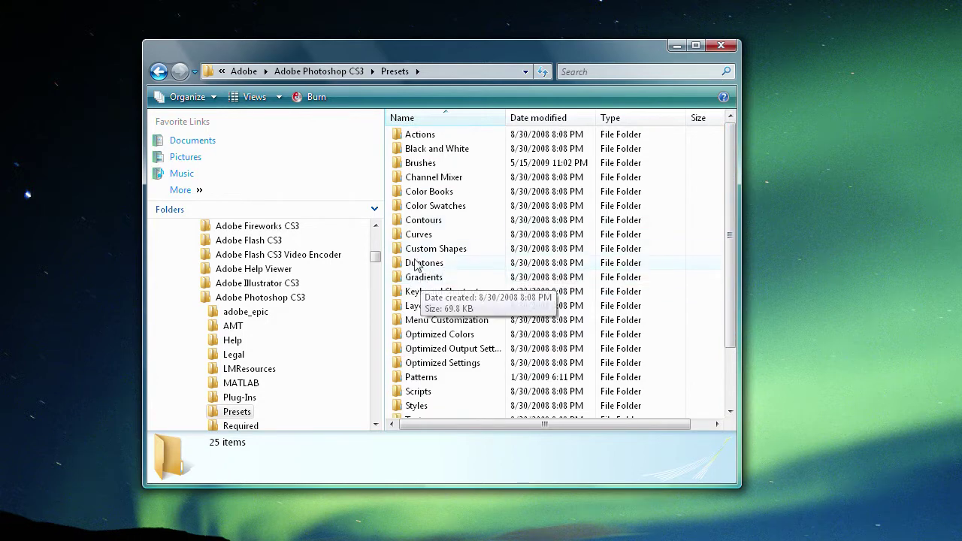
double_click(418, 163)
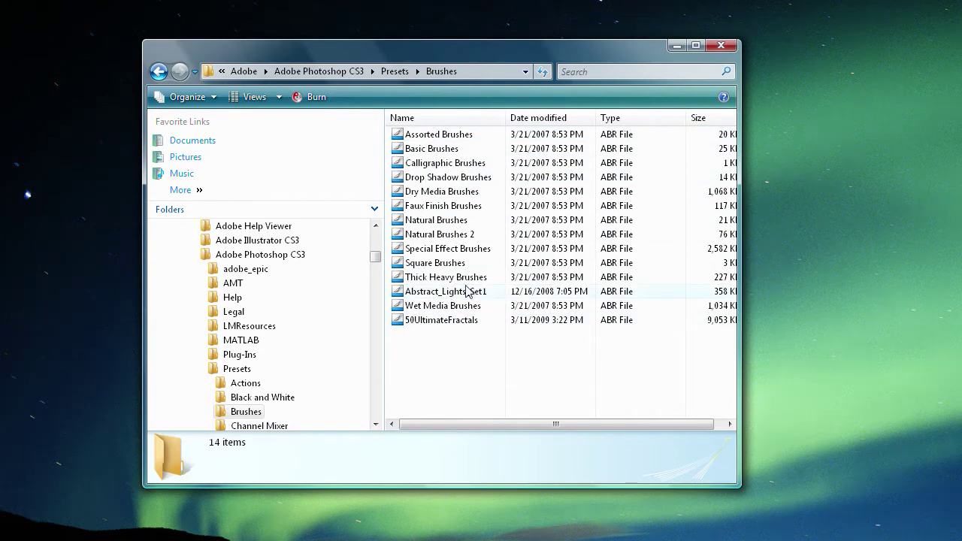
Paste r0man_abstract3 into the Brushes folder, approving the administrator permission prompts
right_click(437, 345)
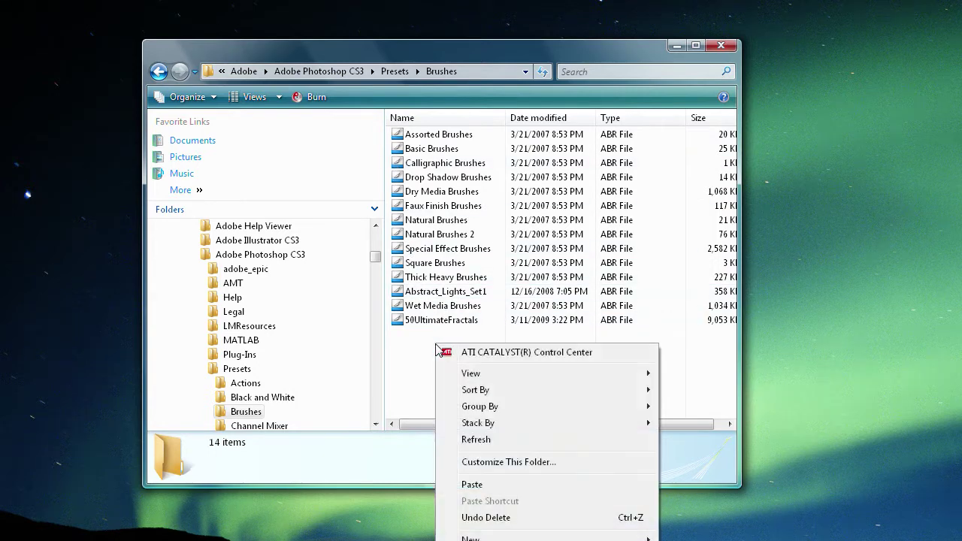
click(489, 486)
click(635, 457)
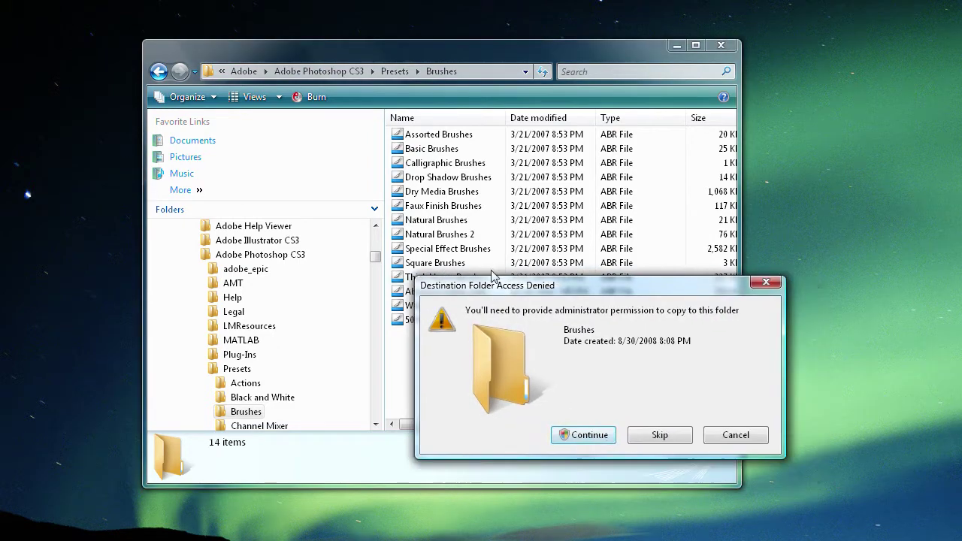
click(516, 382)
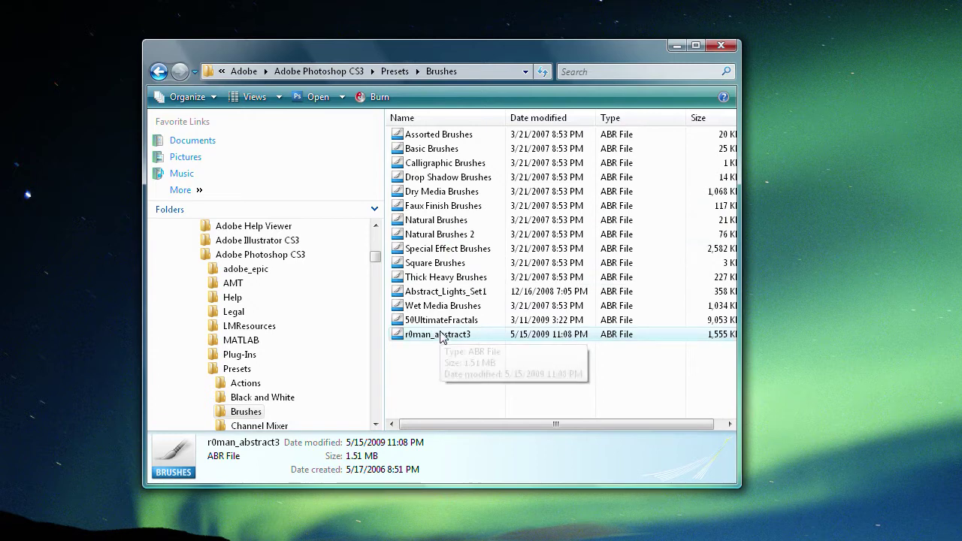
drag(316, 52, 372, 52)
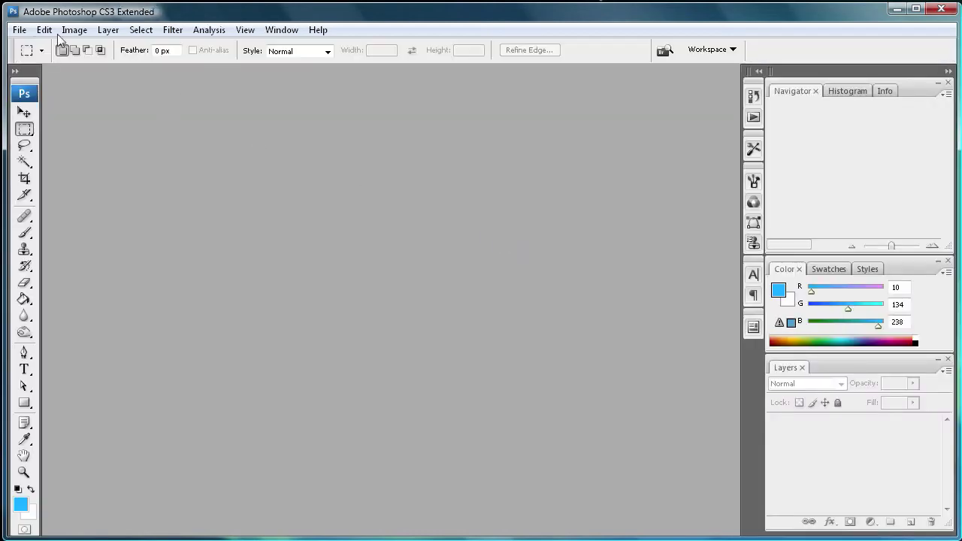
Create a new blank 600x500 transparent canvas
click(21, 30)
click(22, 44)
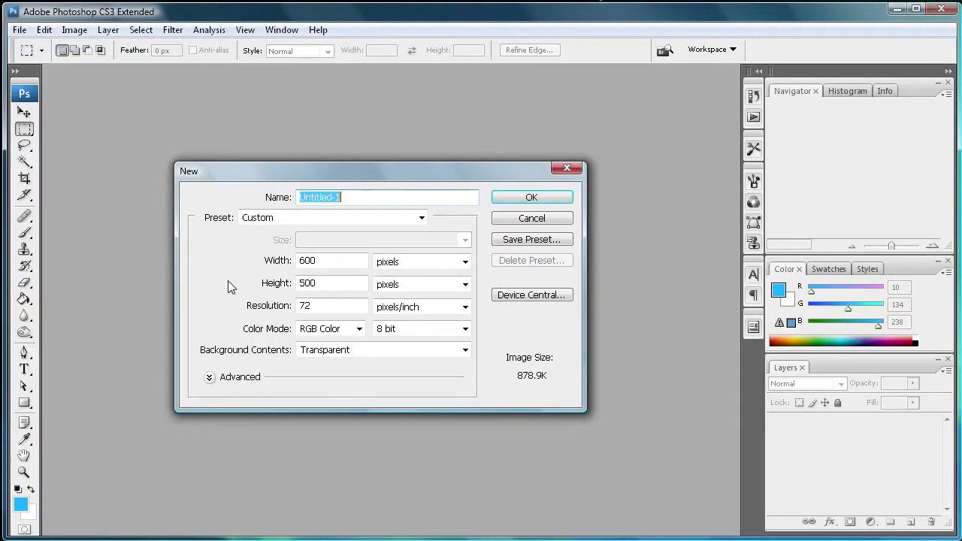
click(539, 199)
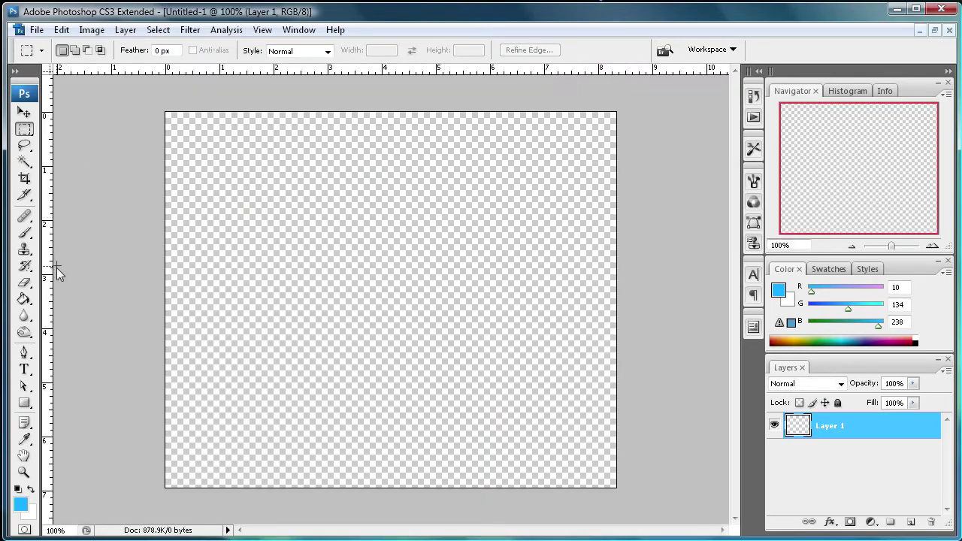
Select the Brush tool with the 17 px soft round brush and show the brush library list
click(25, 234)
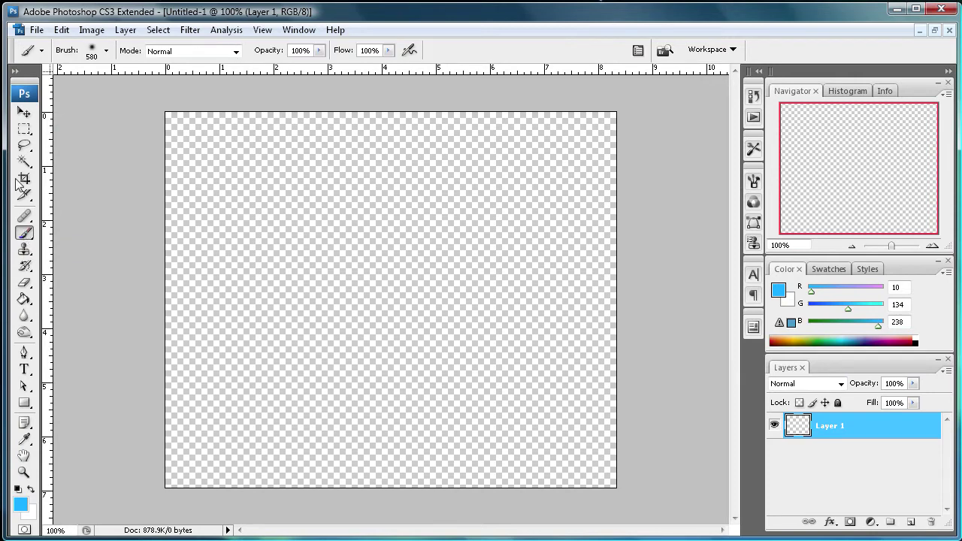
click(106, 51)
mouse_move(174, 188)
mouse_down()
mouse_move(178, 239)
mouse_move(174, 180)
mouse_up()
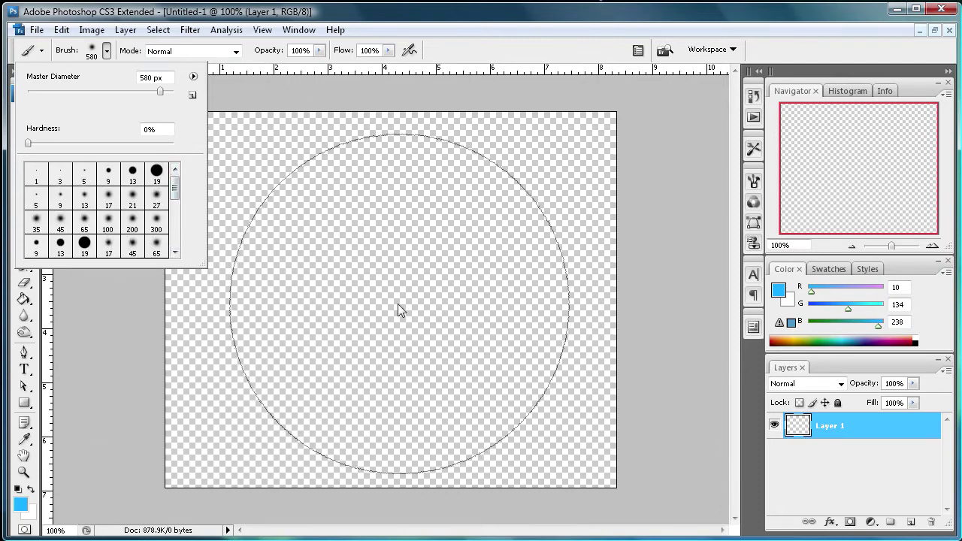
click(109, 197)
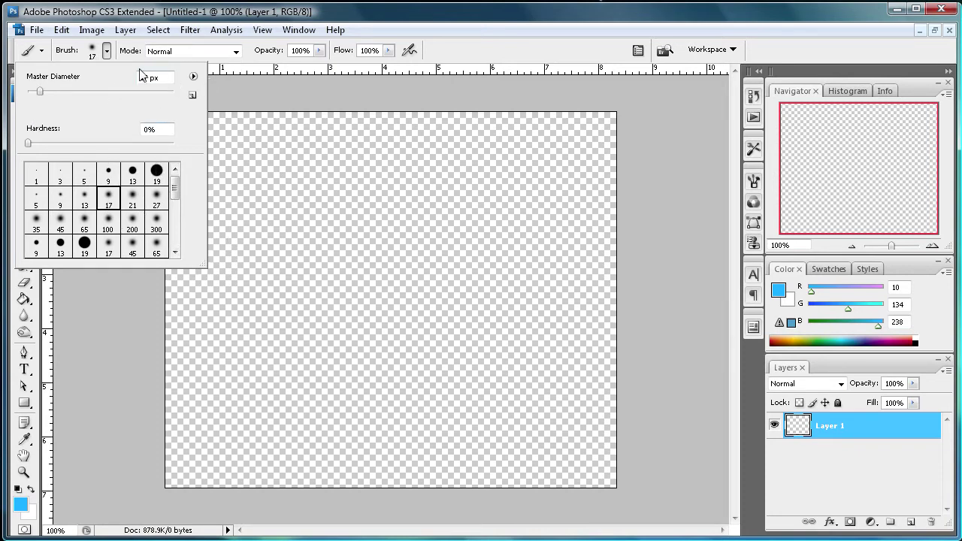
click(193, 78)
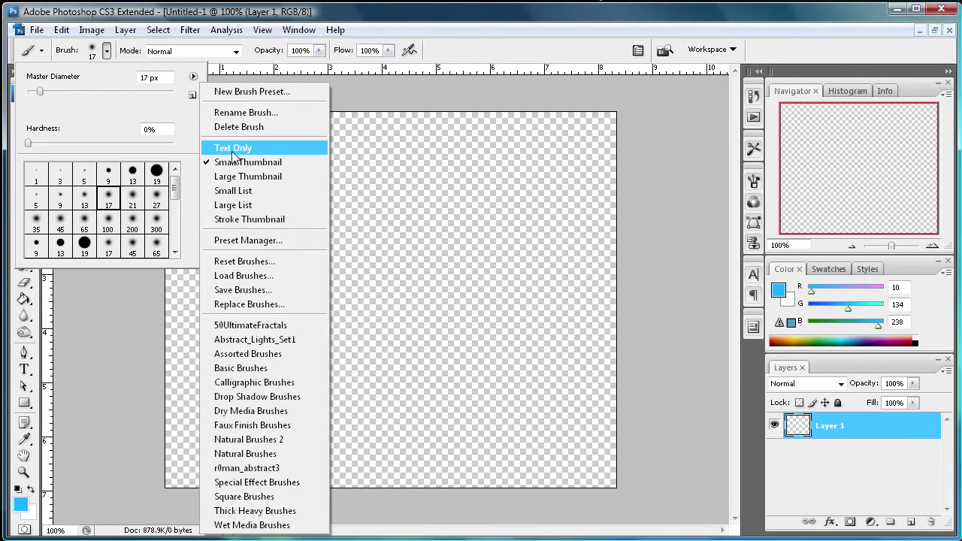
Append the r0man_abstract3 brush set to the existing brushes and scroll to them
click(261, 470)
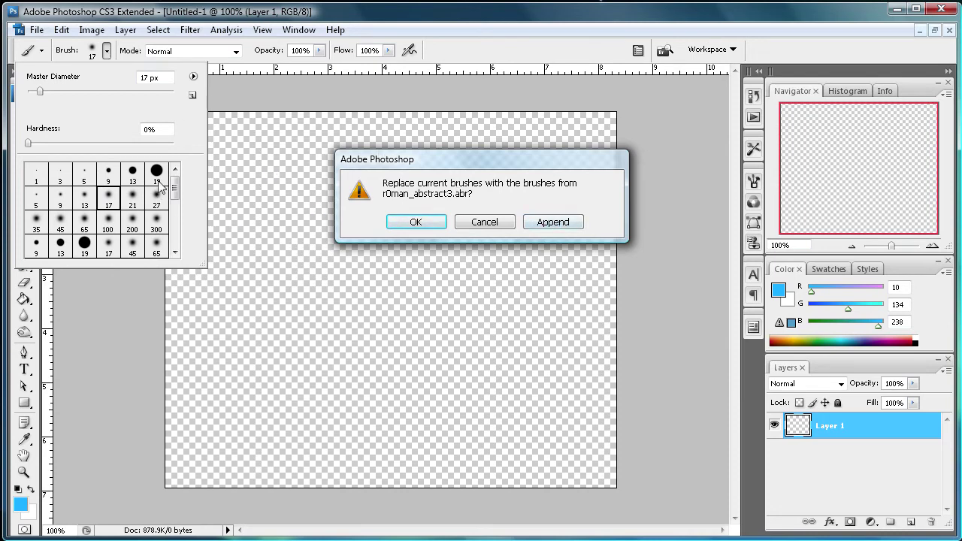
click(547, 222)
drag(176, 193, 178, 256)
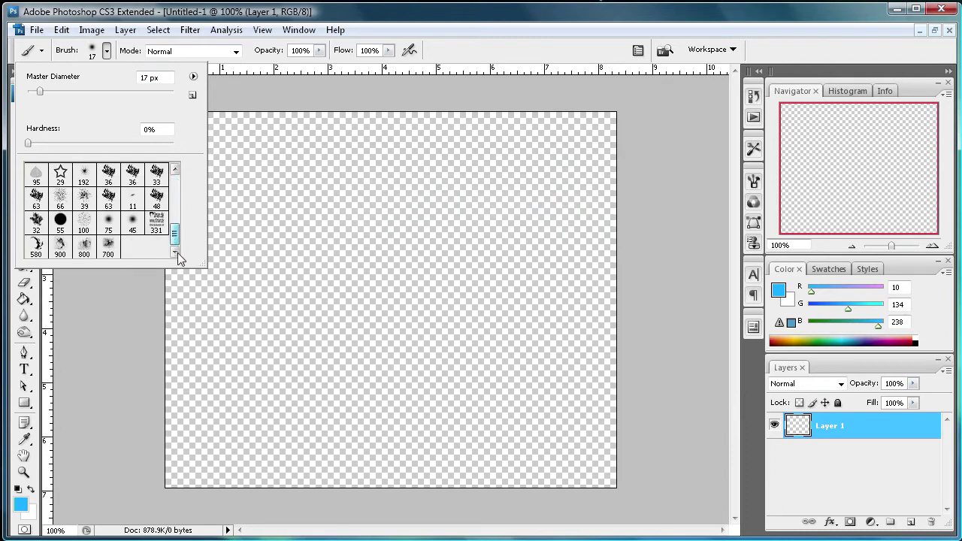
Choose the 580 abstract brush at 349 px diameter and reset the foreground colour to black
click(37, 247)
click(60, 247)
click(109, 247)
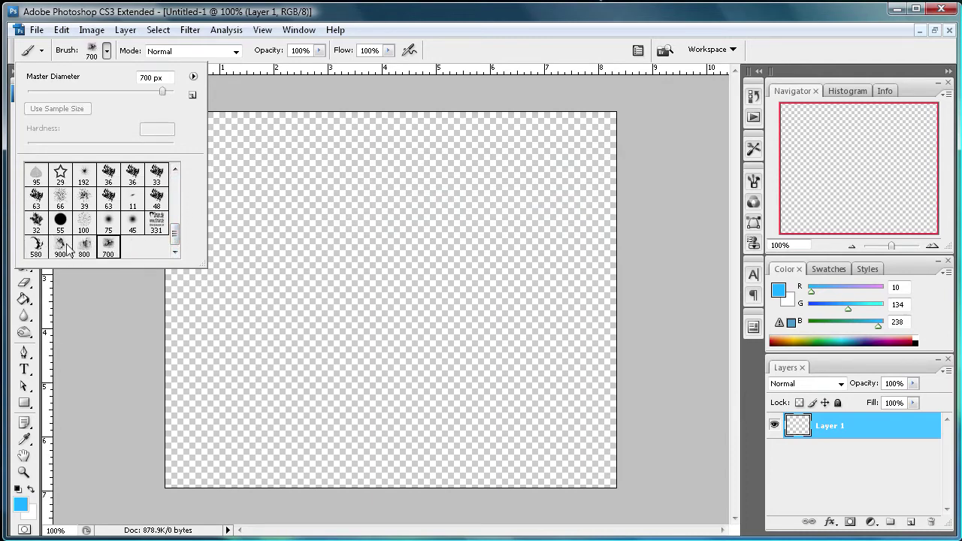
click(45, 253)
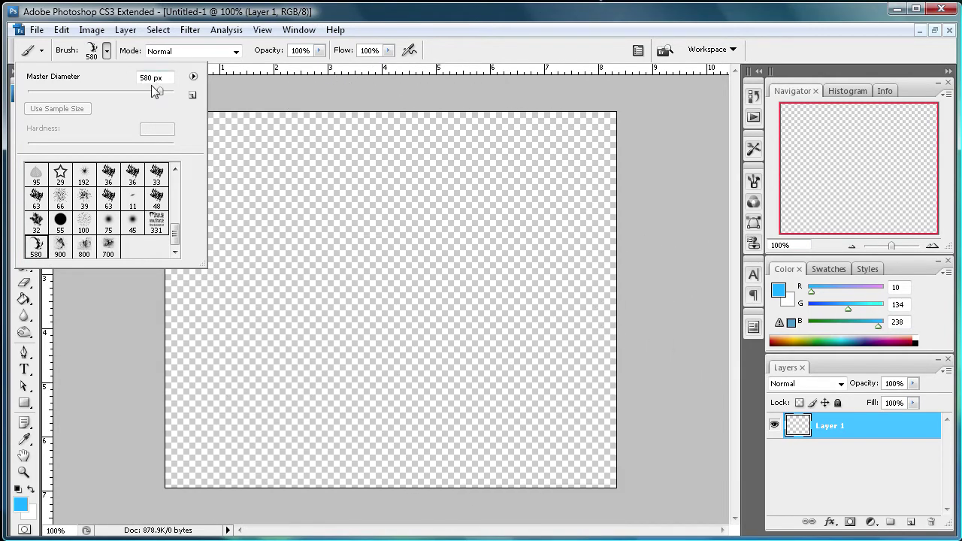
drag(157, 92, 146, 92)
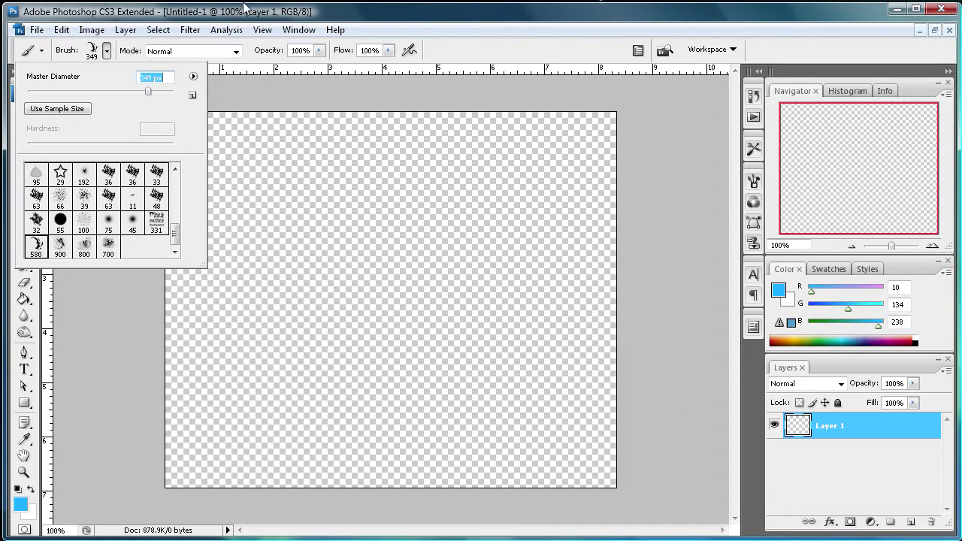
key(Return)
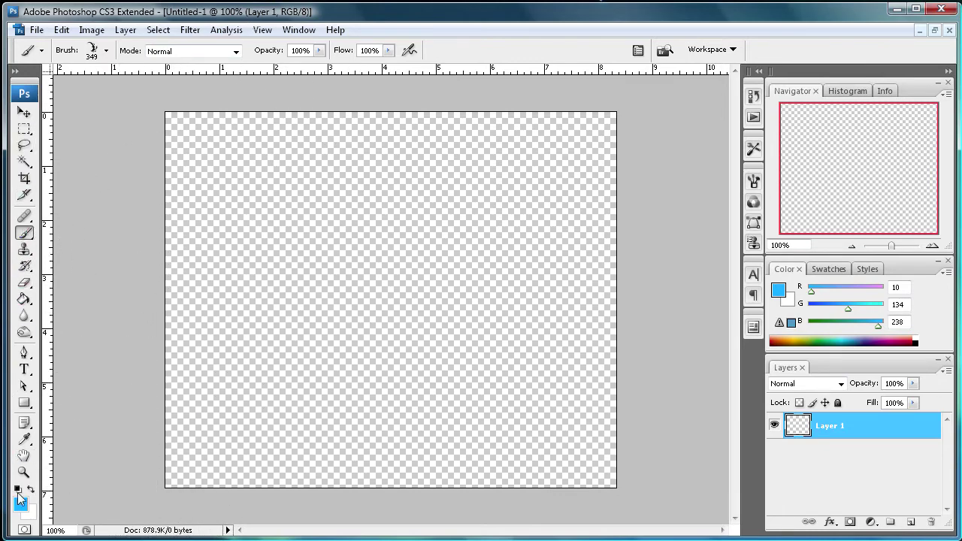
click(18, 489)
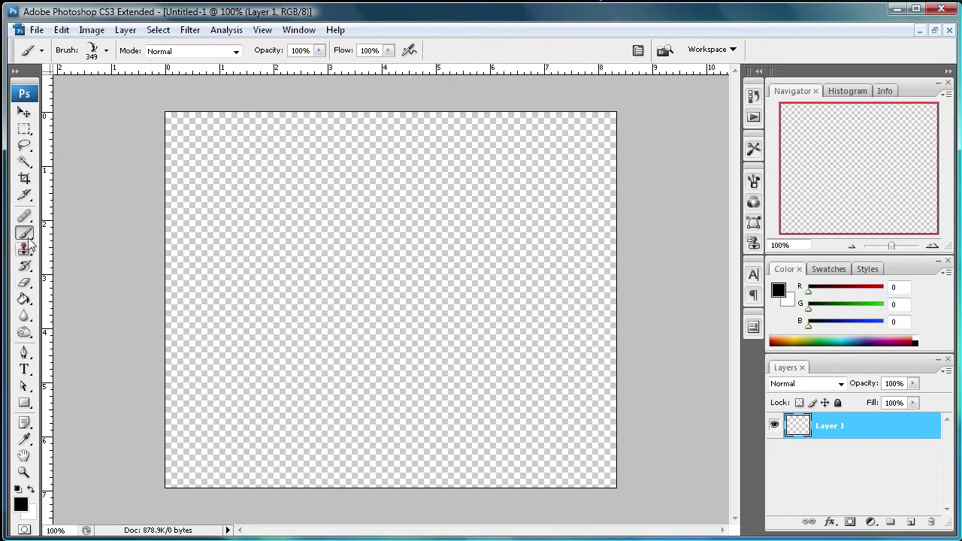
Paint-bucket the canvas solid black on Layer 1 and add an empty Layer 2 above it
click(25, 298)
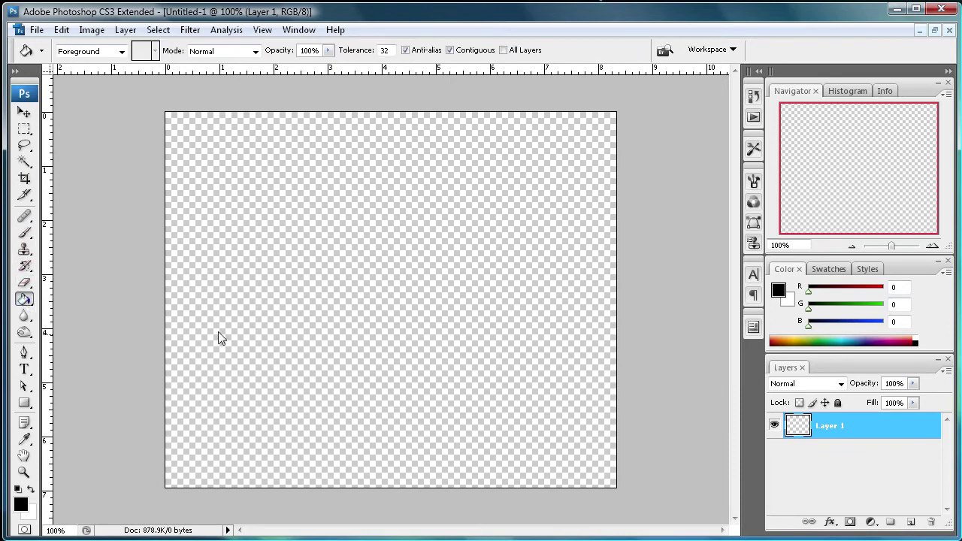
click(350, 219)
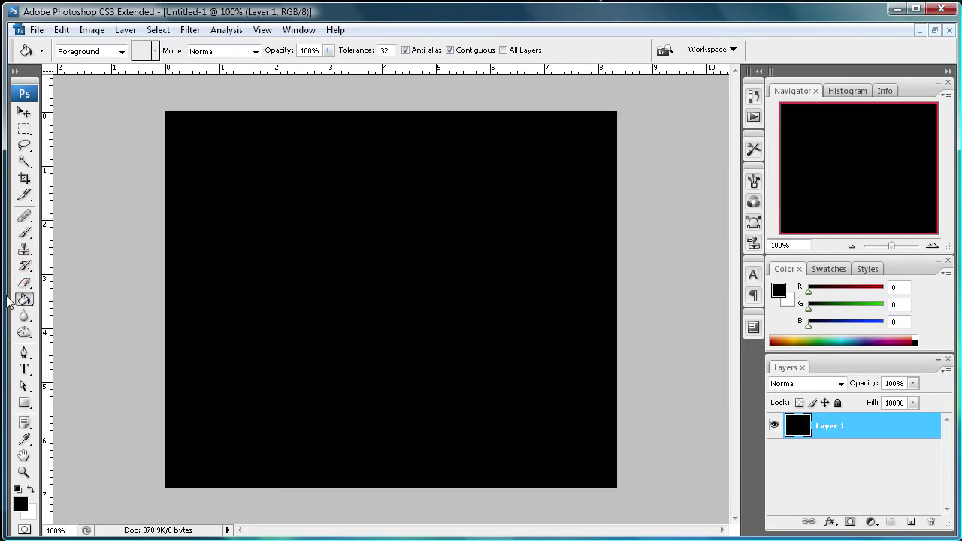
click(909, 521)
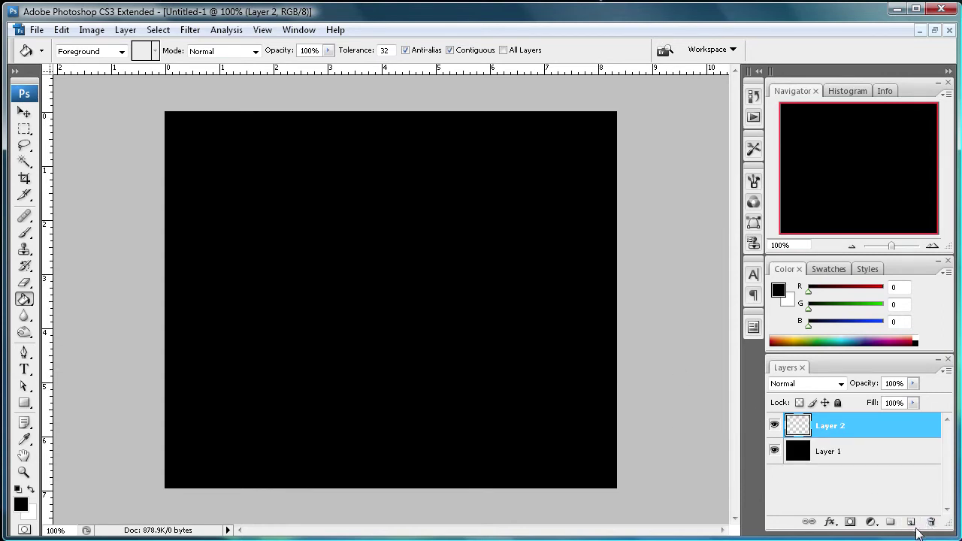
click(24, 232)
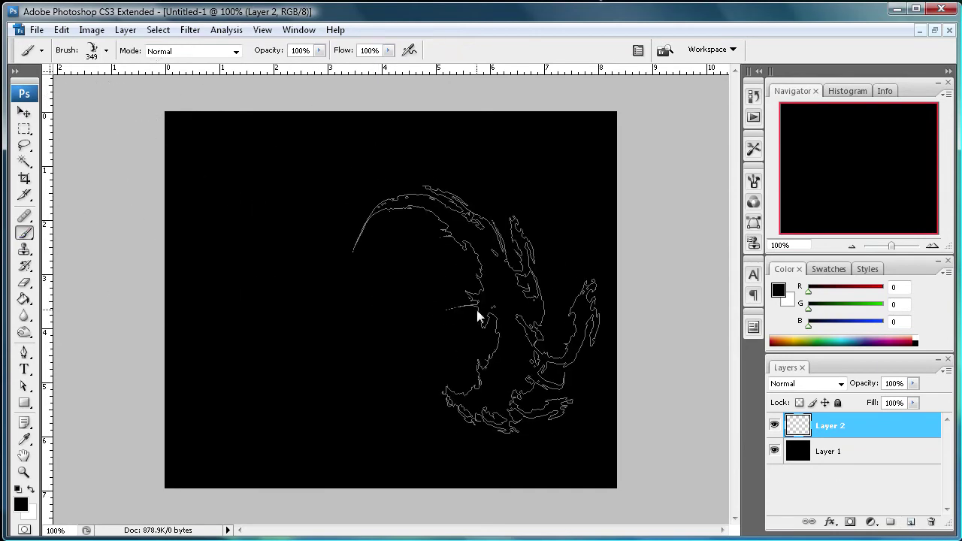
Set the foreground colour to cyan 06b5f6 and stamp the abstract brush once on Layer 2
click(20, 504)
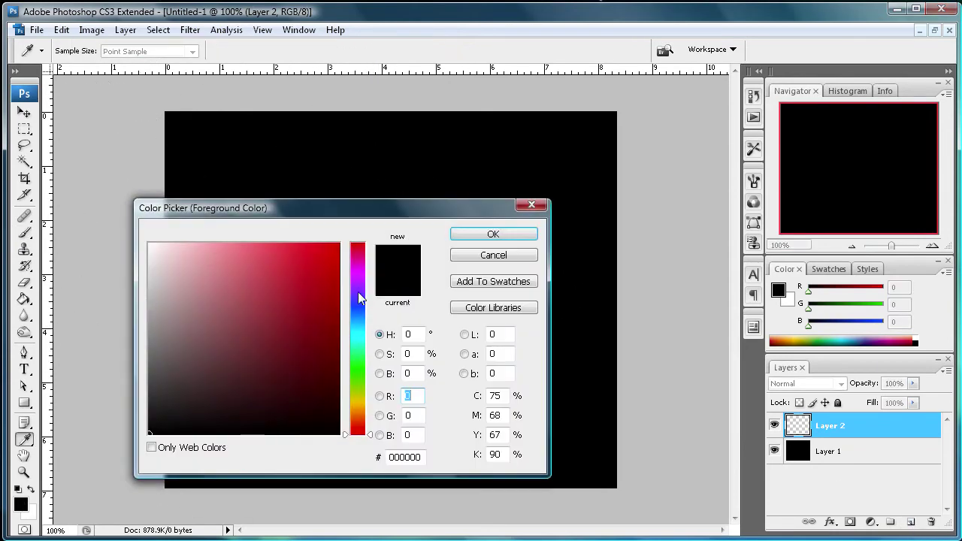
click(359, 332)
click(335, 249)
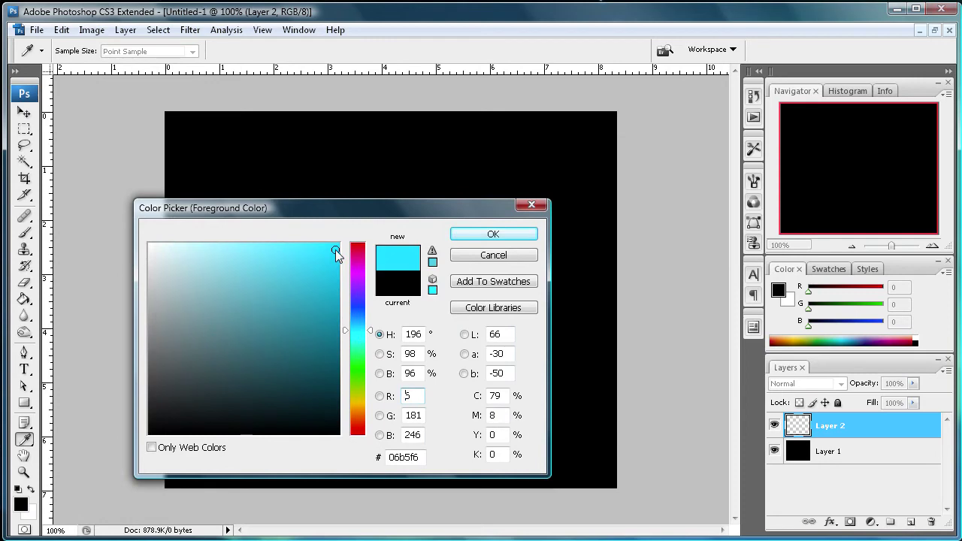
click(493, 233)
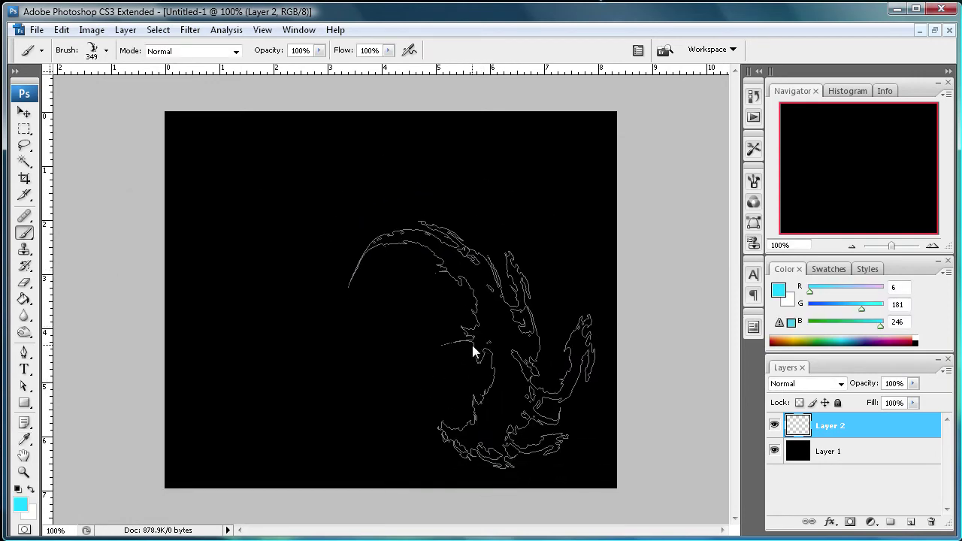
click(471, 343)
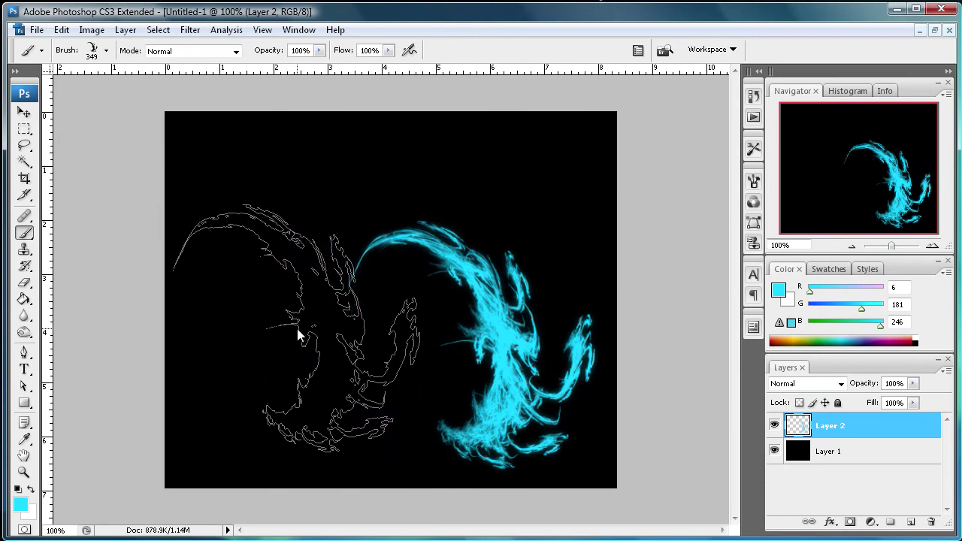
drag(317, 327, 45, 150)
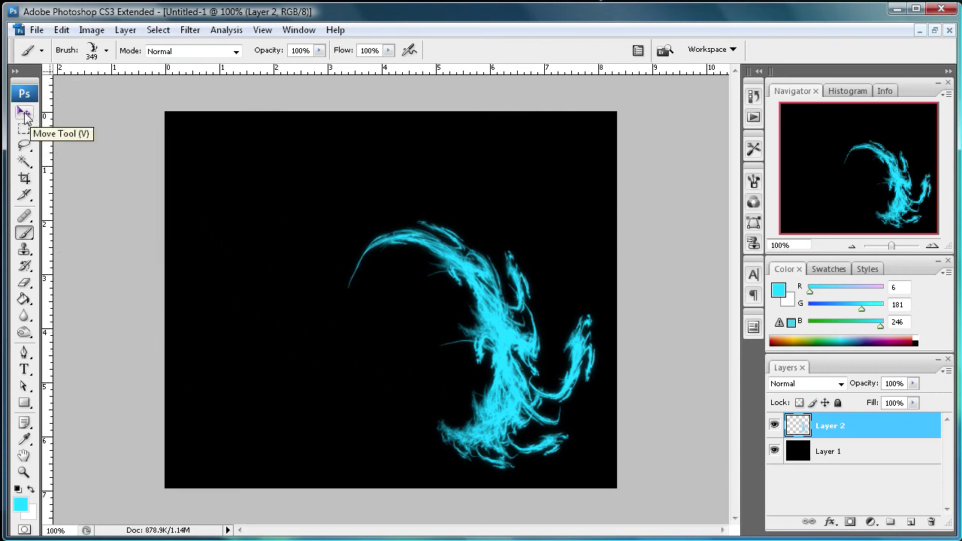
Rotate the cyan stroke 26.5°, apply it, and move it toward the right of the canvas
click(27, 113)
drag(332, 207, 416, 180)
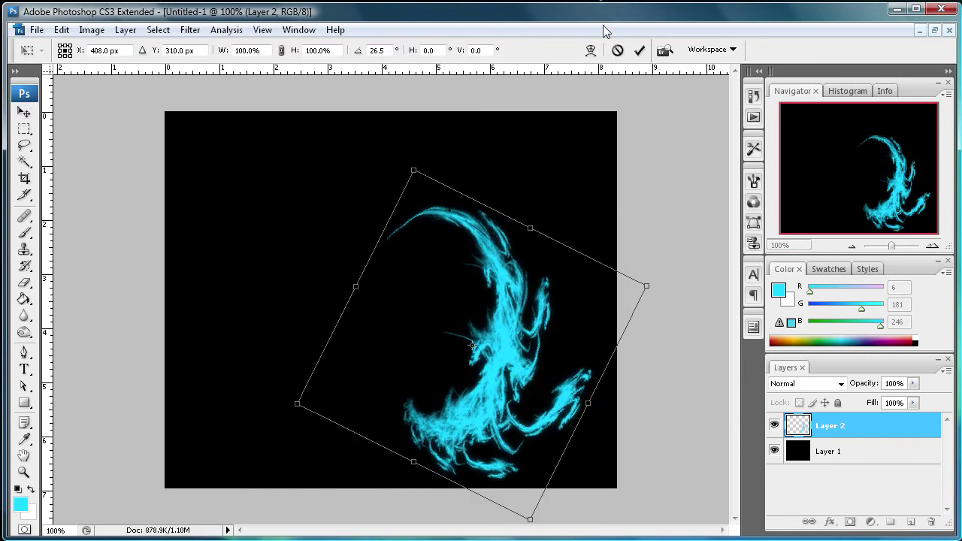
click(640, 50)
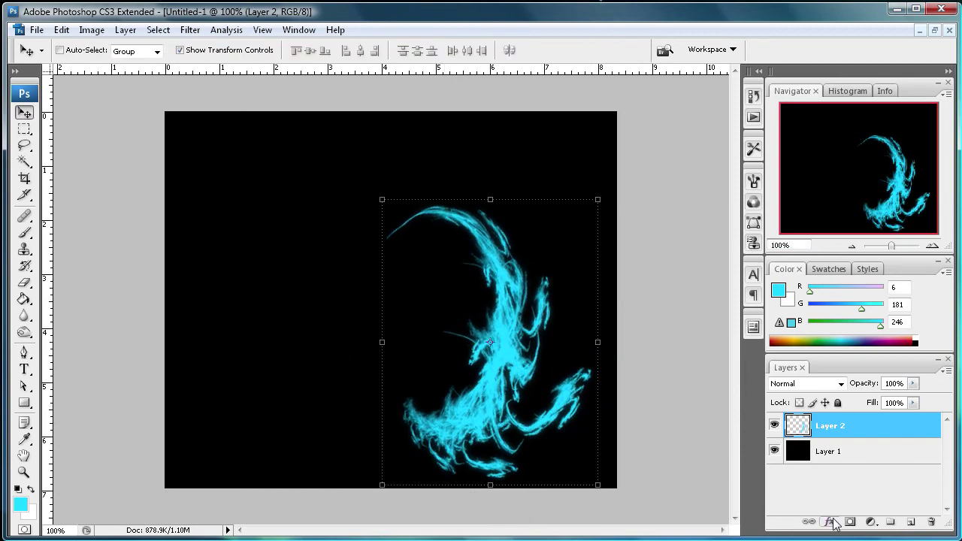
drag(474, 404, 498, 418)
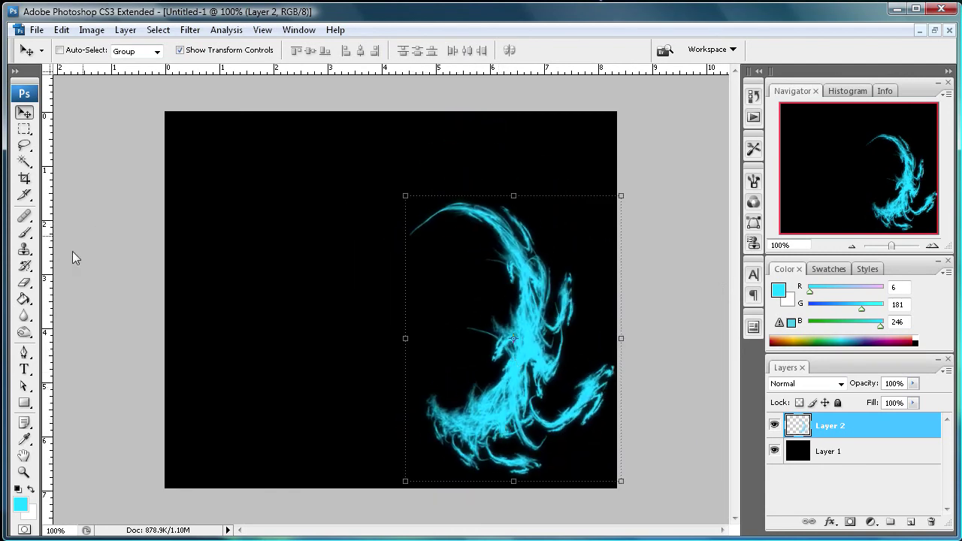
drag(539, 293, 535, 297)
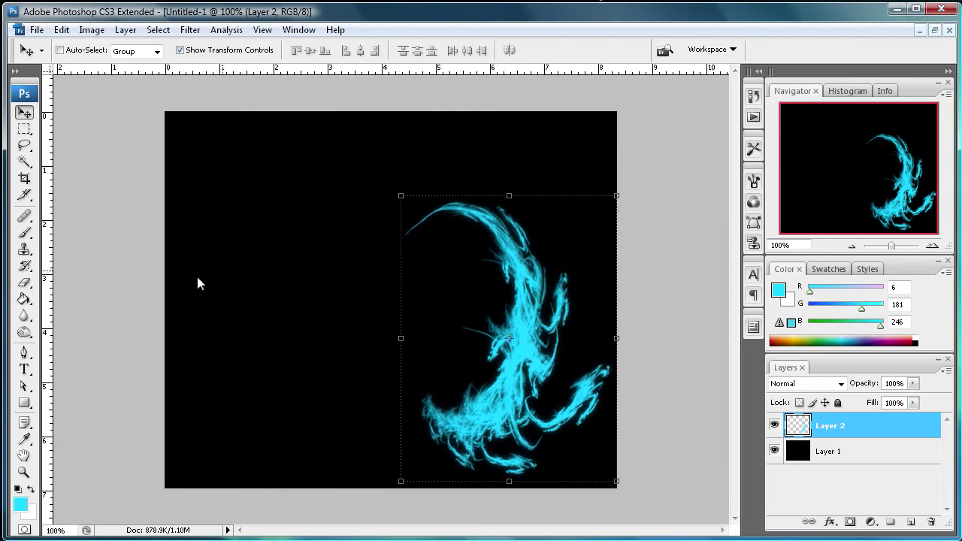